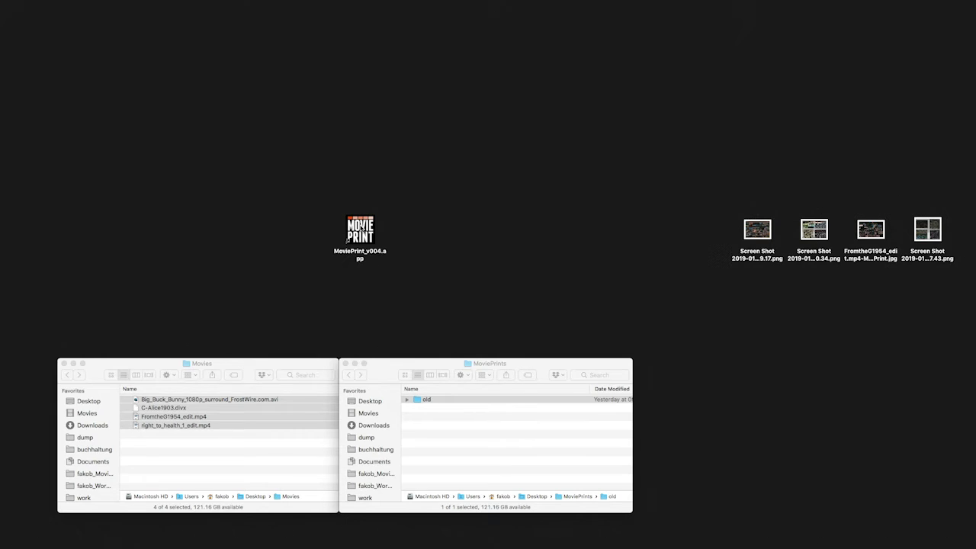
# Launch MoviePrint from the desktop and move its welcome window to the upper left
pyautogui.doubleClick(358, 230)
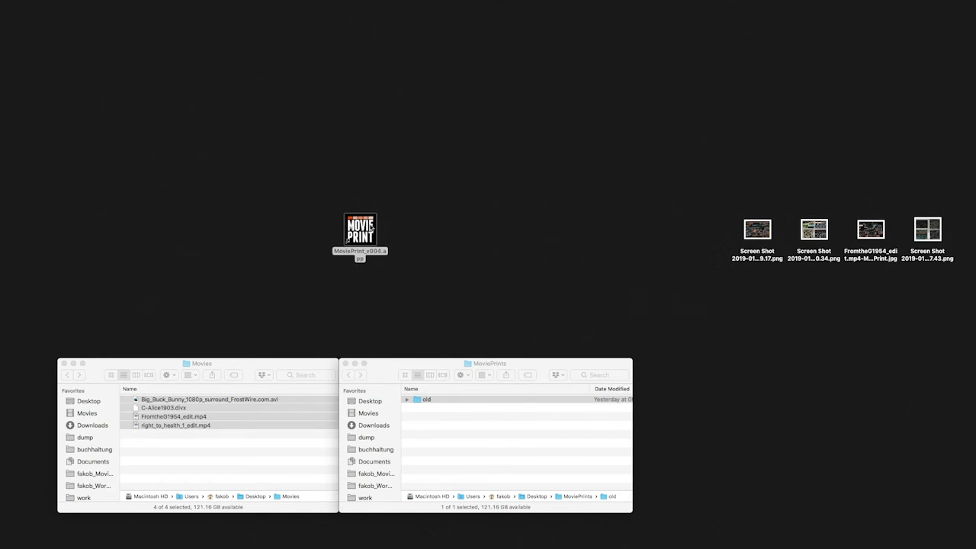
pyautogui.moveTo(459, 113); pyautogui.dragTo(285, 54)
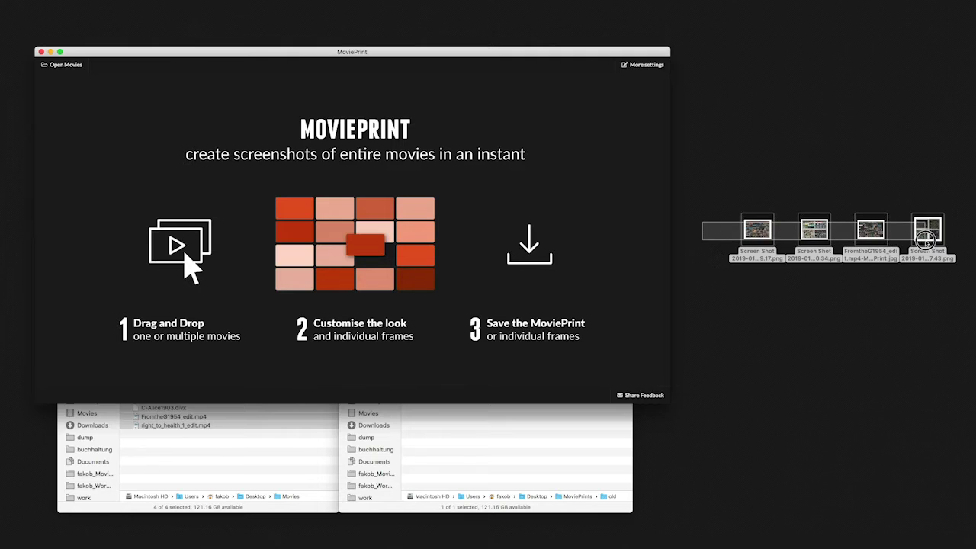
# Preview the four desktop images in Quick Look, ending on the four-MoviePrints screenshot
pyautogui.moveTo(702, 225); pyautogui.dragTo(940, 252)
pyautogui.press('space')
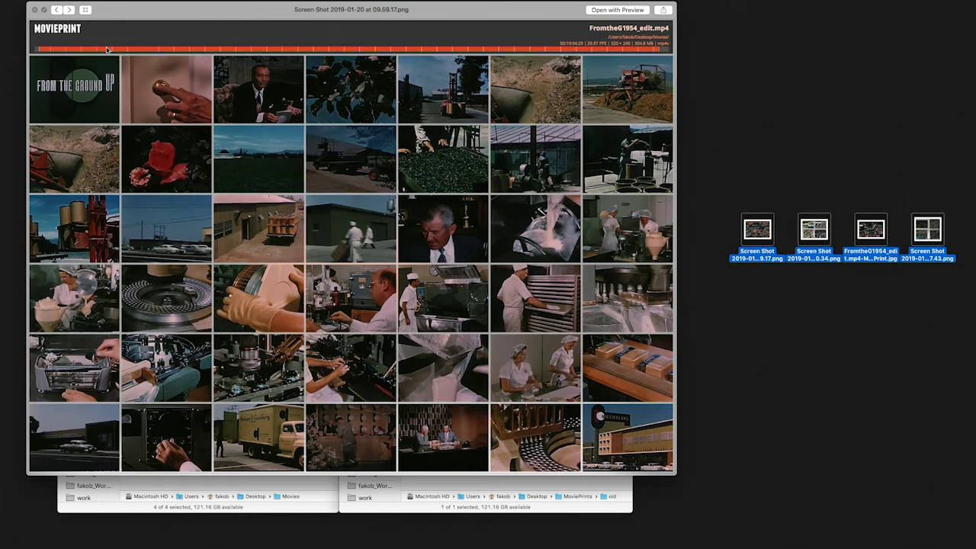
pyautogui.click(70, 11)
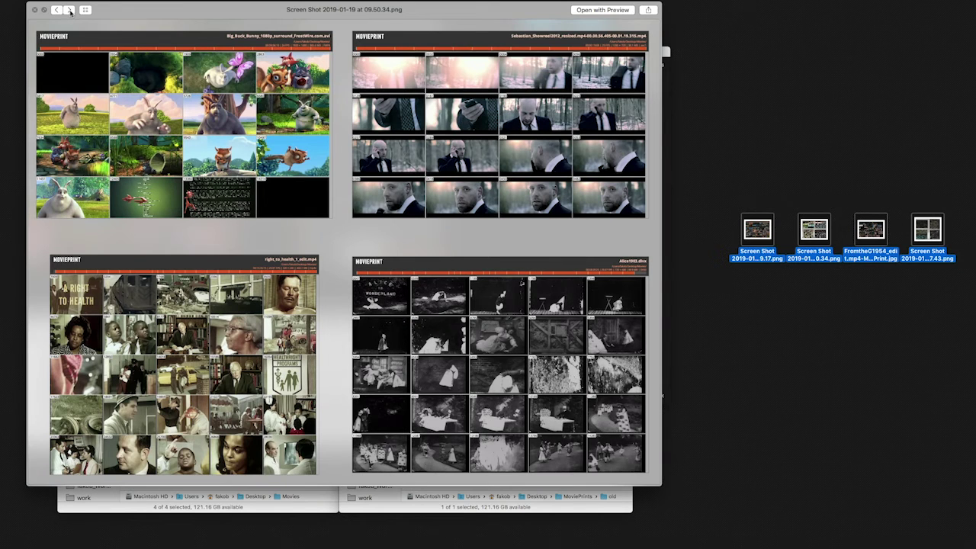
pyautogui.click(70, 10)
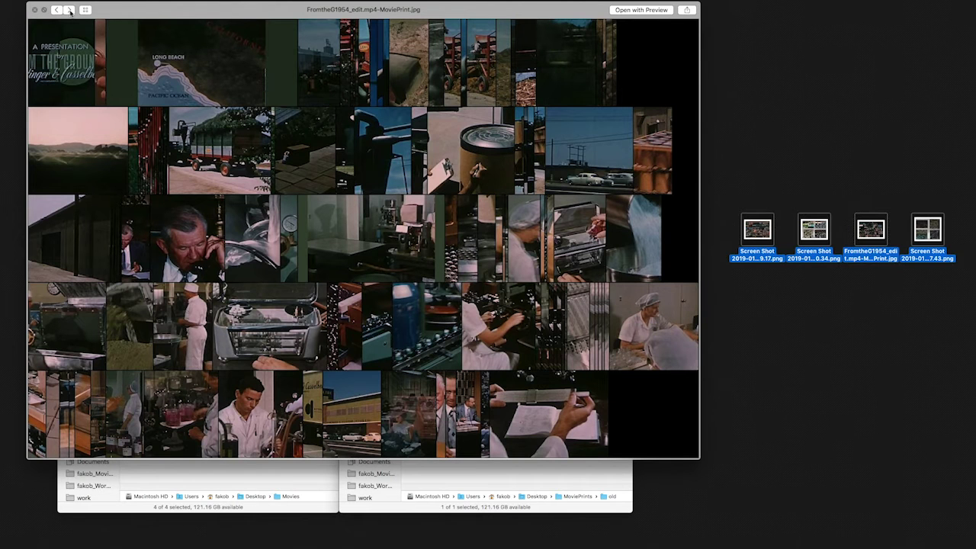
pyautogui.click(70, 11)
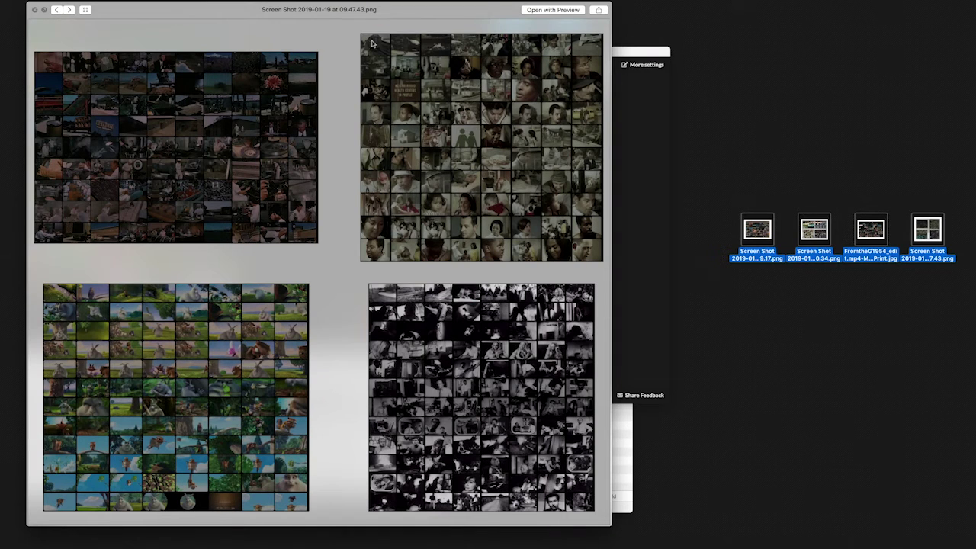
pyautogui.moveTo(380, 9); pyautogui.dragTo(402, 9)
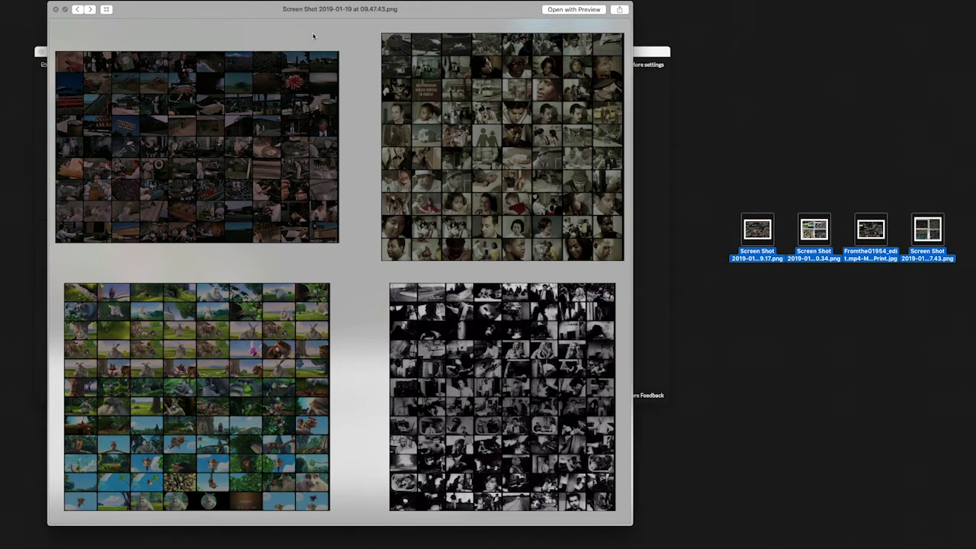
# Drag the movie files from the Movies folder into MoviePrint, loading Big Buck Bunny
pyautogui.click(55, 10)
pyautogui.moveTo(135, 61); pyautogui.dragTo(128, 42)
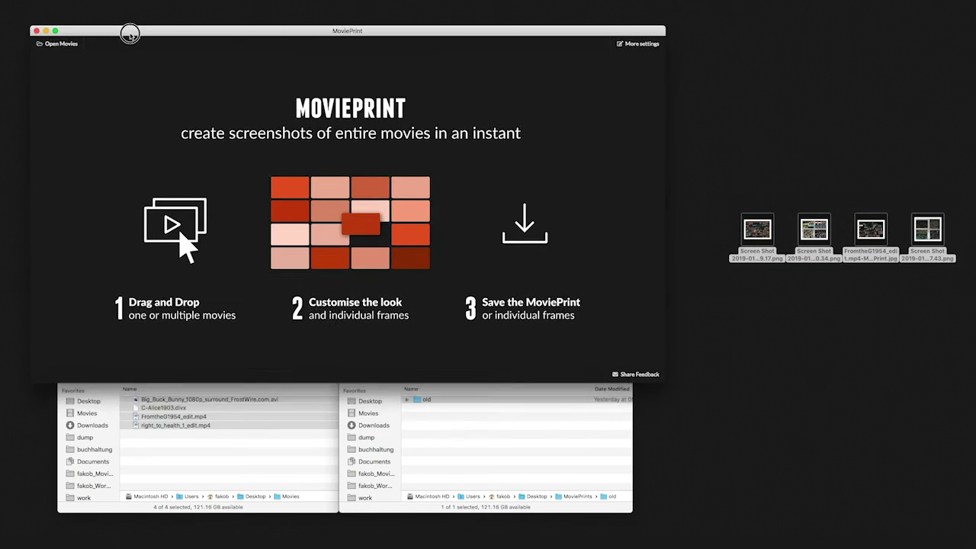
pyautogui.click(212, 479)
pyautogui.moveTo(233, 456)
pyautogui.mouseDown()
pyautogui.moveTo(156, 402)
pyautogui.moveTo(252, 243)
pyautogui.mouseUp()
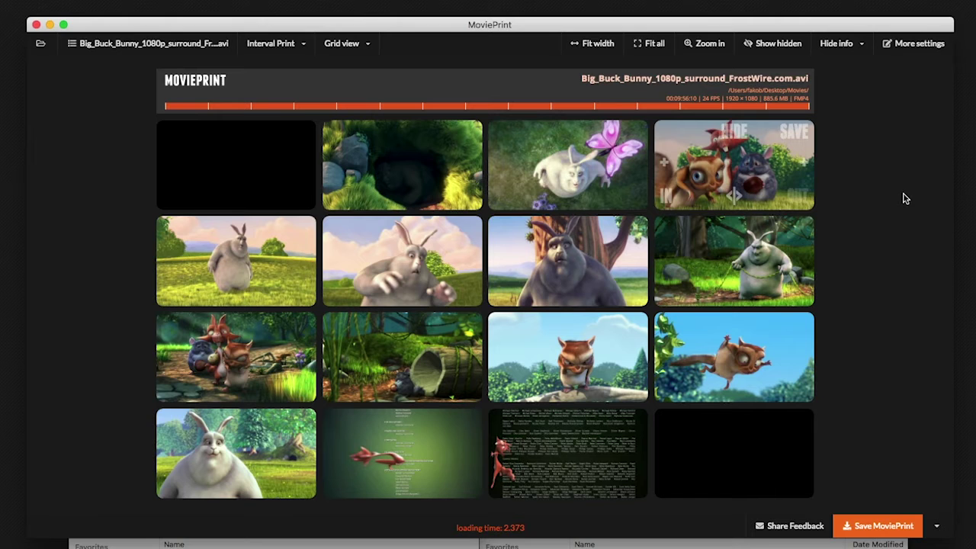
pyautogui.moveTo(734, 261)
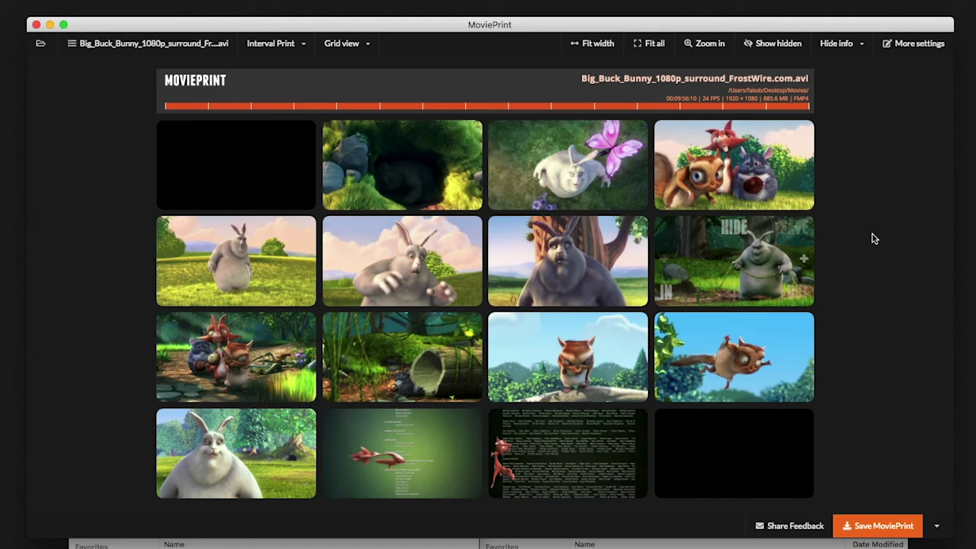
# Set the grid to 5 columns by 6 rows with an A0-A5 portrait paper preview
pyautogui.click(923, 44)
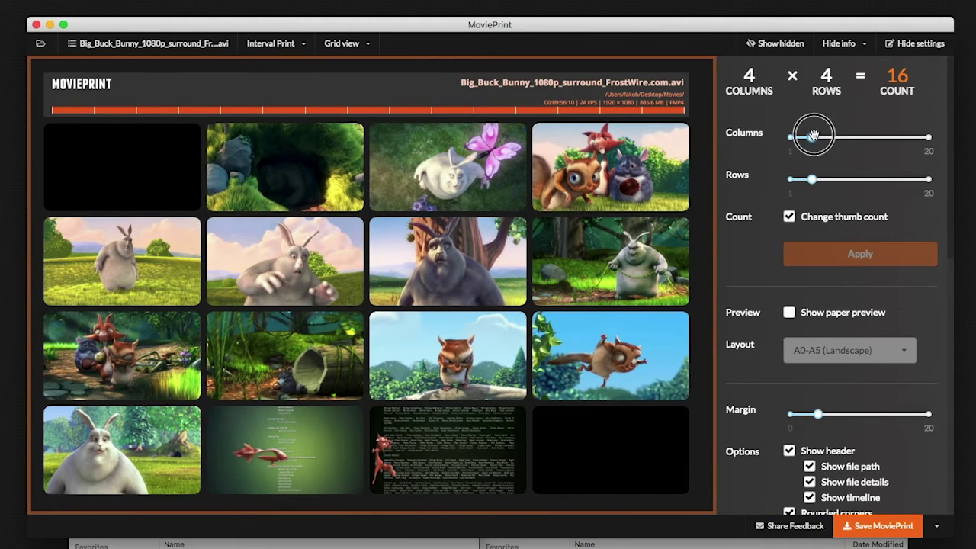
pyautogui.moveTo(813, 137); pyautogui.dragTo(820, 137)
pyautogui.moveTo(812, 178)
pyautogui.mouseDown()
pyautogui.moveTo(848, 179)
pyautogui.moveTo(826, 180)
pyautogui.mouseUp()
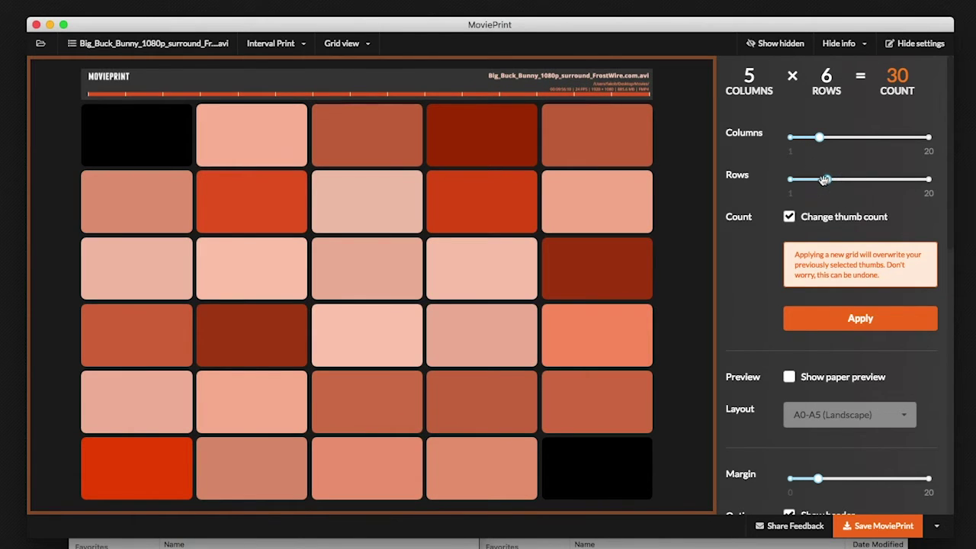
pyautogui.click(790, 377)
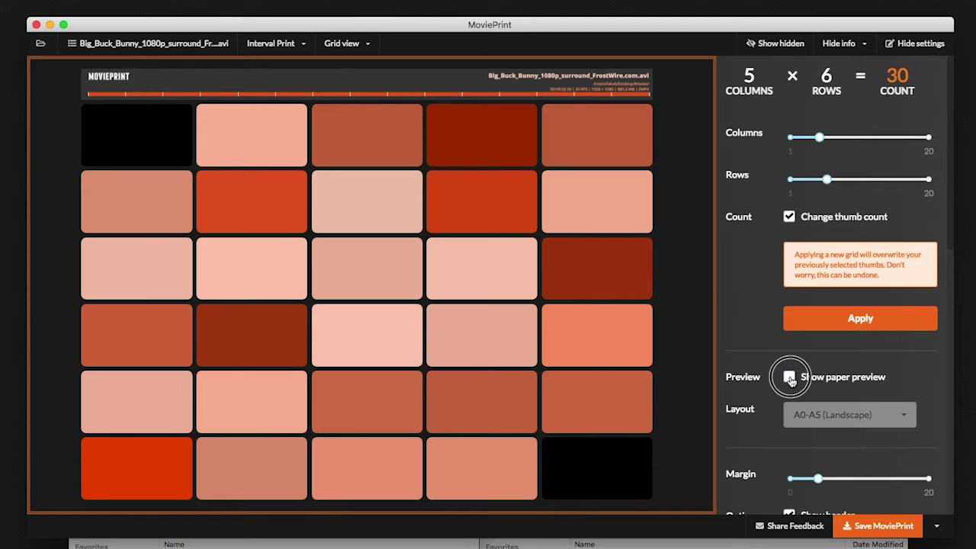
pyautogui.click(817, 418)
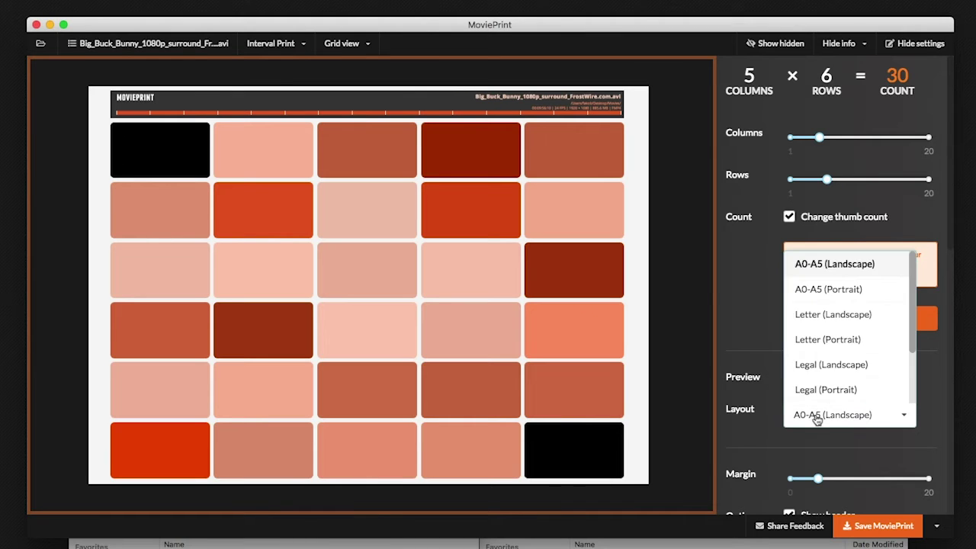
pyautogui.click(825, 292)
pyautogui.moveTo(828, 187)
pyautogui.mouseDown()
pyautogui.moveTo(862, 181)
pyautogui.moveTo(828, 179)
pyautogui.mouseUp()
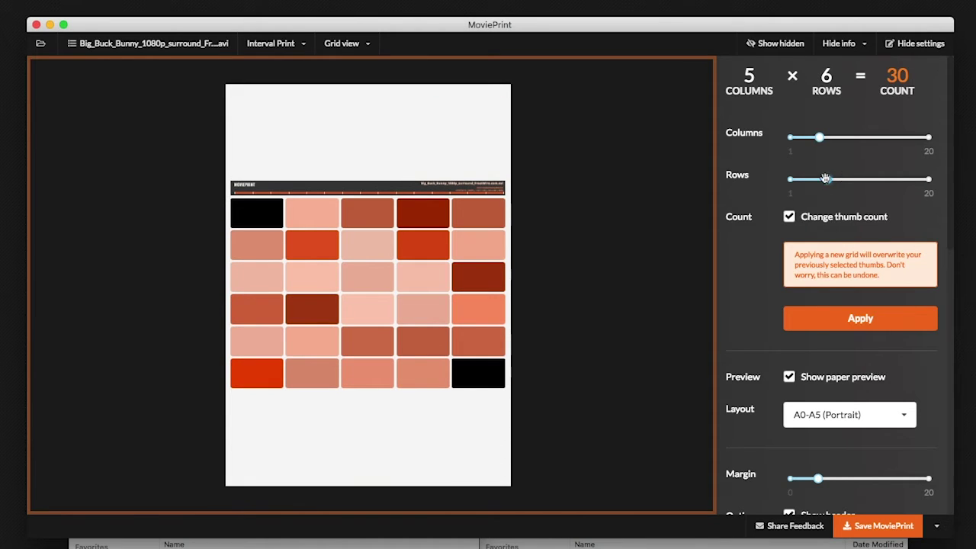
# Turn off paper preview, apply a 5×5 grid of 25 thumbnails, and lock the thumb count
pyautogui.click(790, 377)
pyautogui.moveTo(820, 137); pyautogui.dragTo(828, 137)
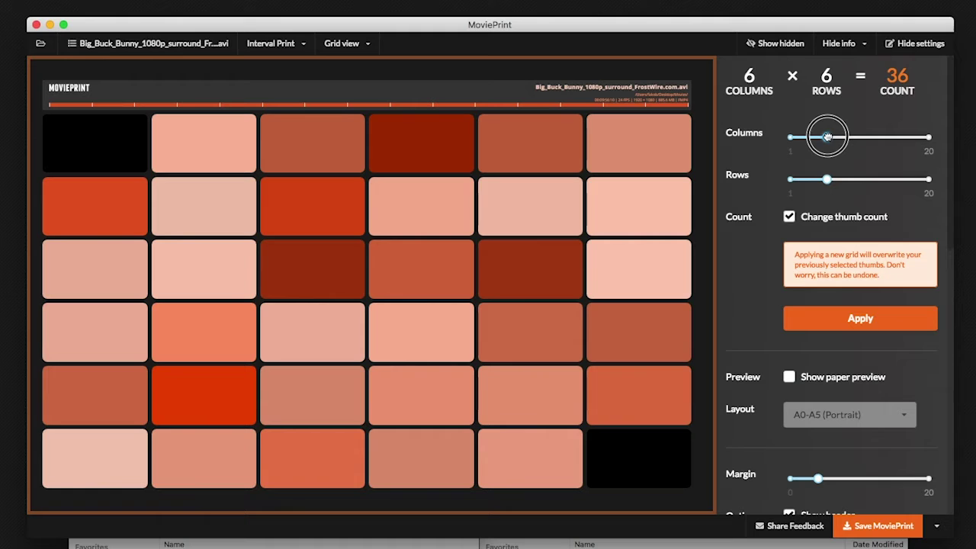
pyautogui.moveTo(827, 179); pyautogui.dragTo(812, 177)
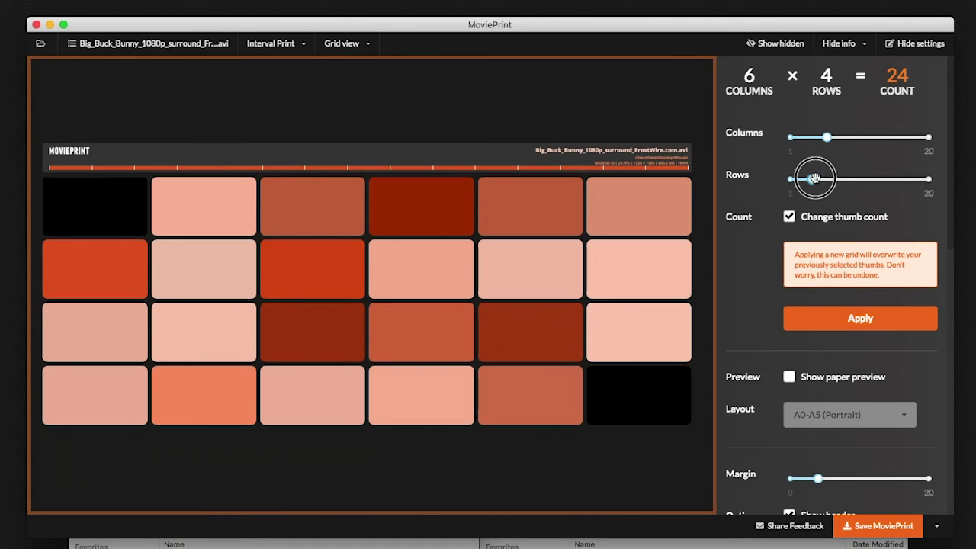
pyautogui.moveTo(824, 137); pyautogui.dragTo(820, 137)
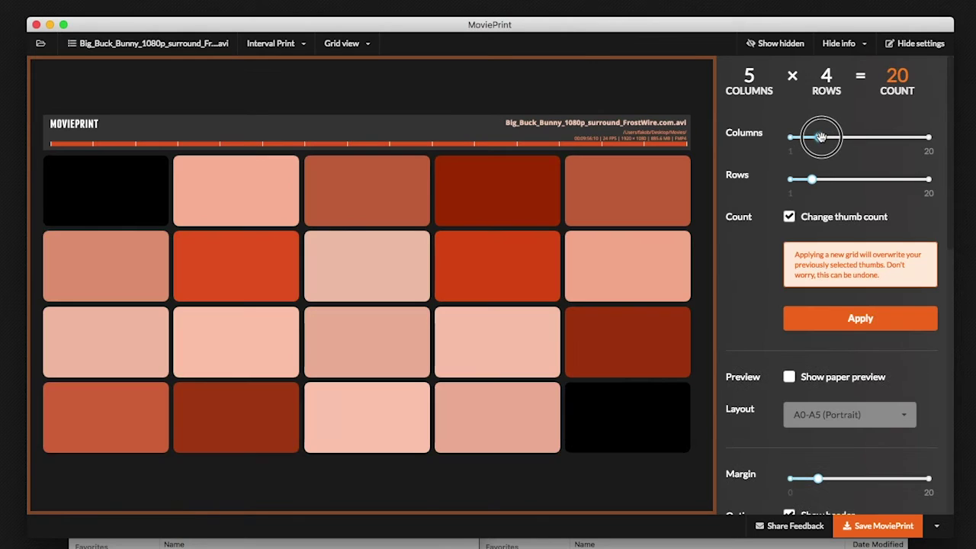
pyautogui.moveTo(814, 177); pyautogui.dragTo(819, 179)
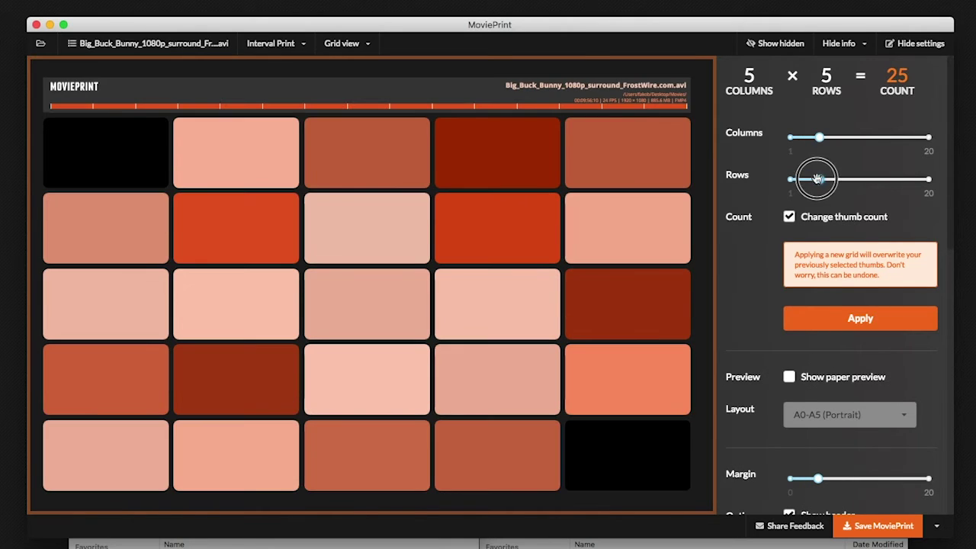
pyautogui.click(825, 315)
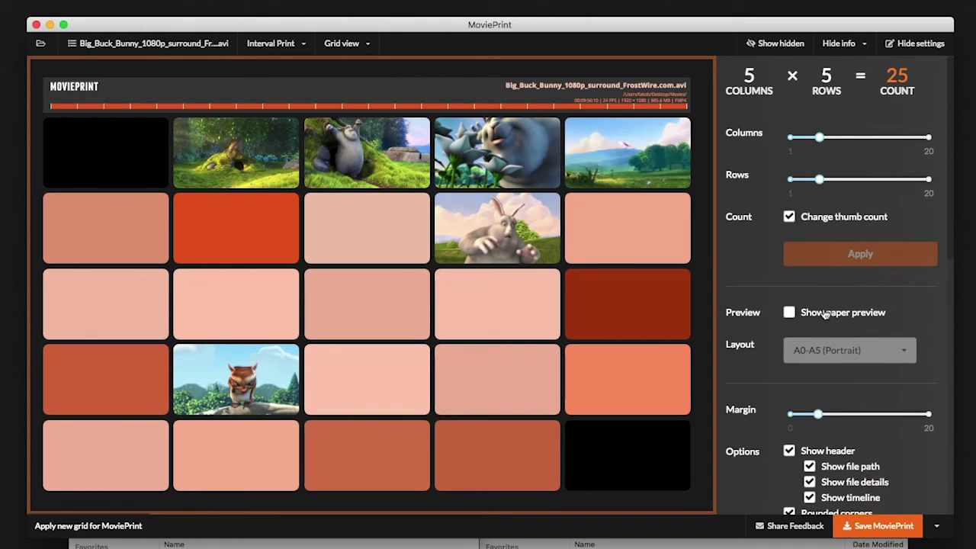
pyautogui.click(791, 217)
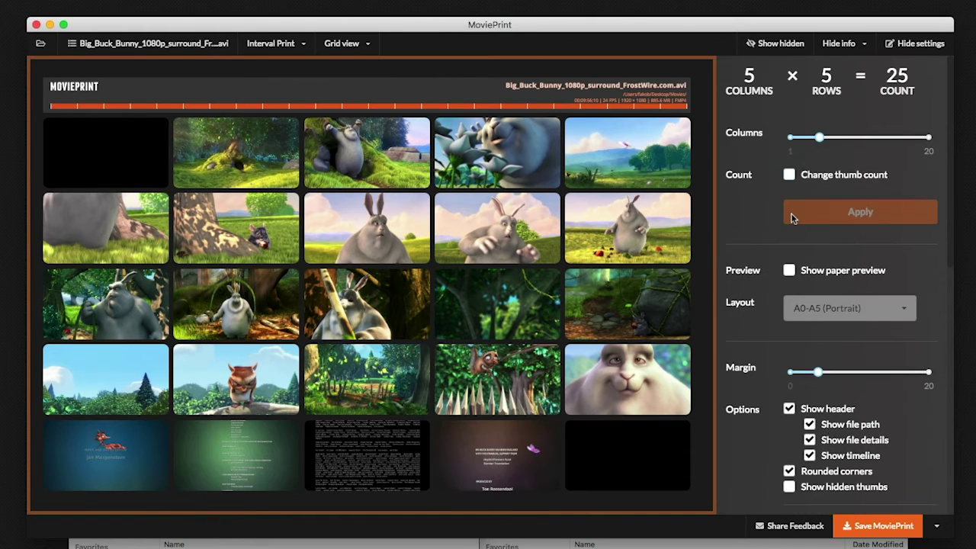
pyautogui.moveTo(819, 138); pyautogui.dragTo(819, 138)
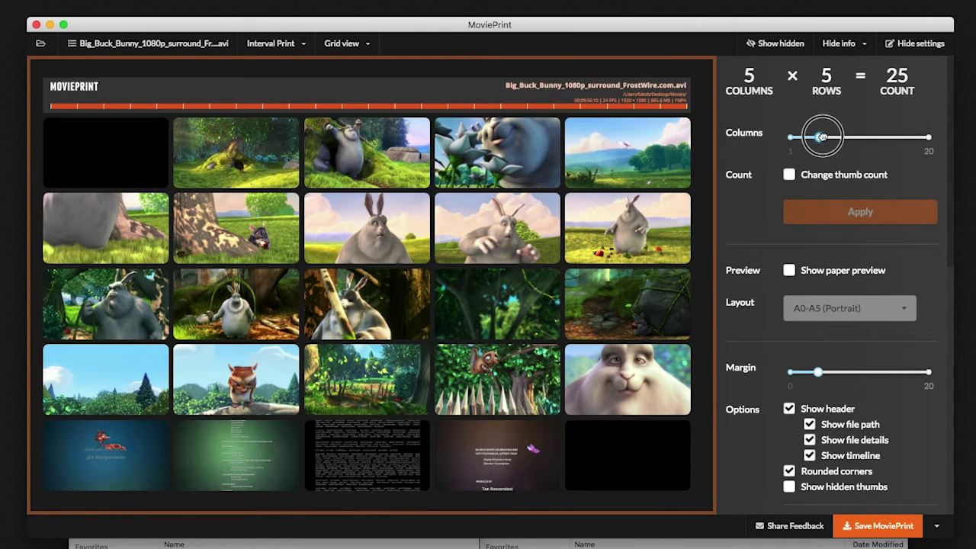
# Trim the range: second thumbnail as the in-point, last thumbnail as the out-point
pyautogui.click(919, 44)
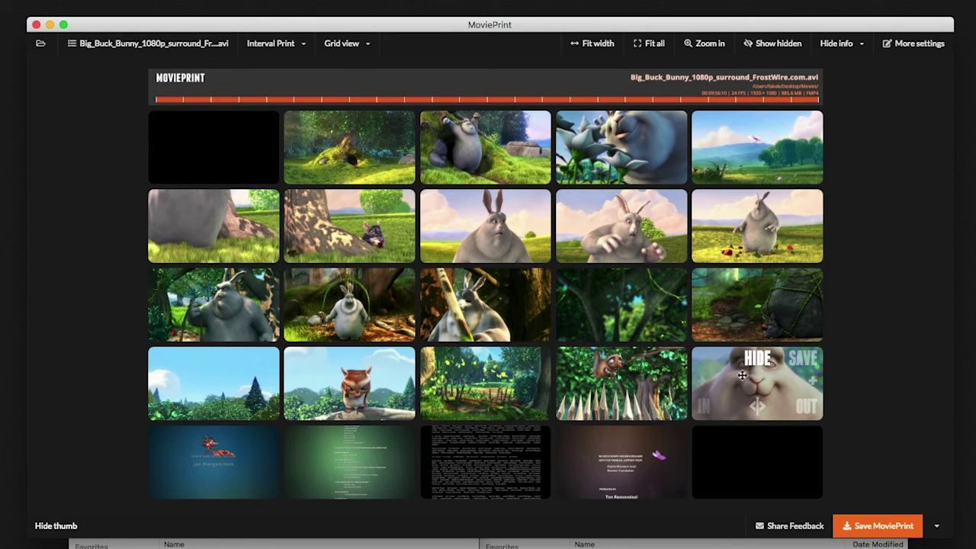
pyautogui.moveTo(349, 147)
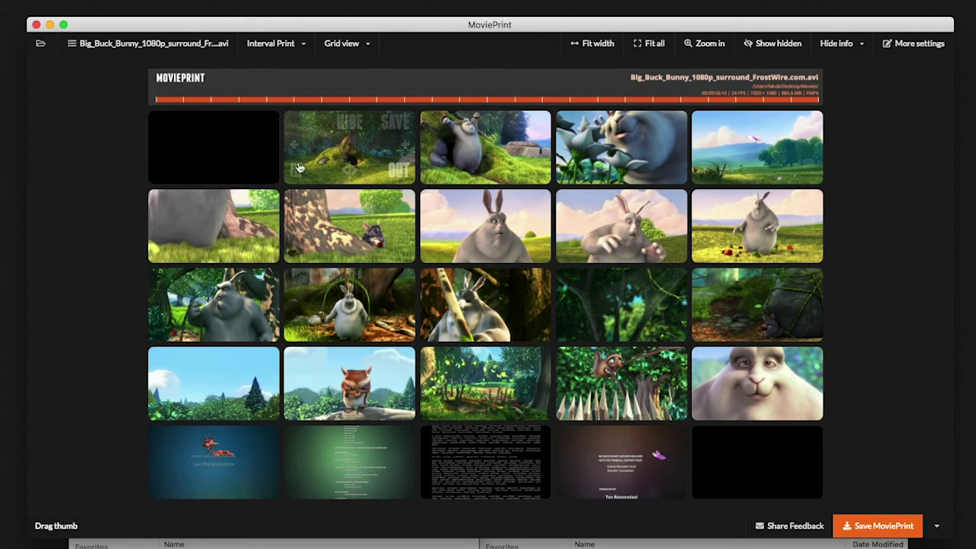
pyautogui.click(296, 171)
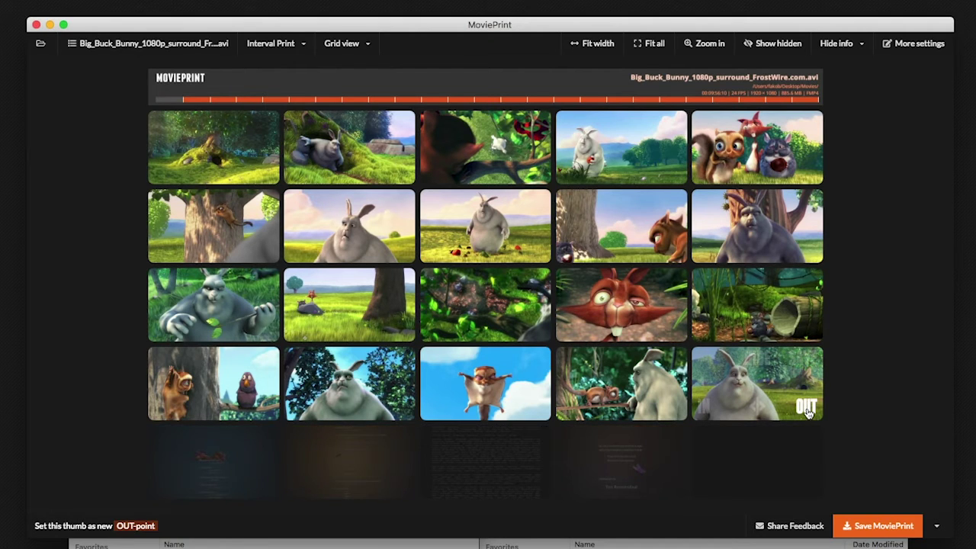
pyautogui.click(807, 410)
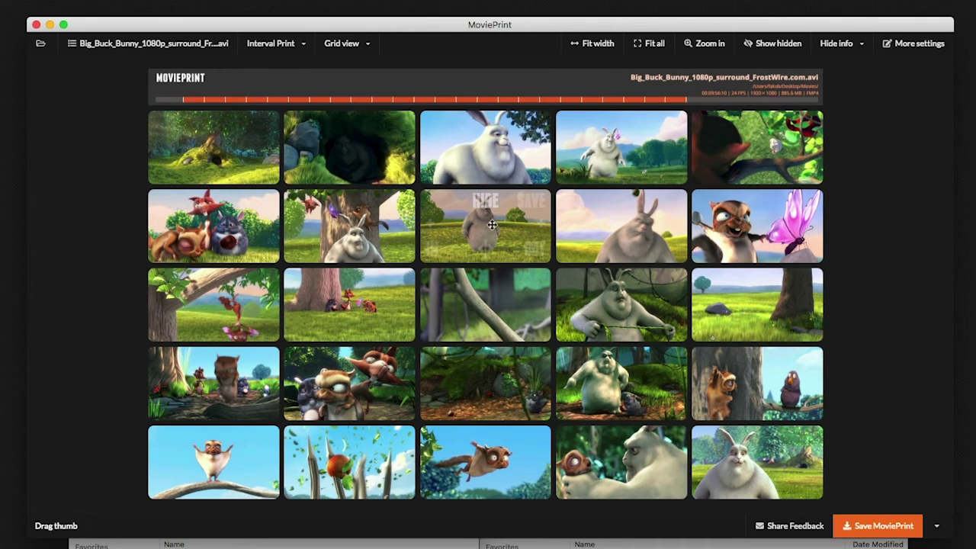
# Insert four extra thumbnails before and after frames in rows three and four
pyautogui.click(709, 45)
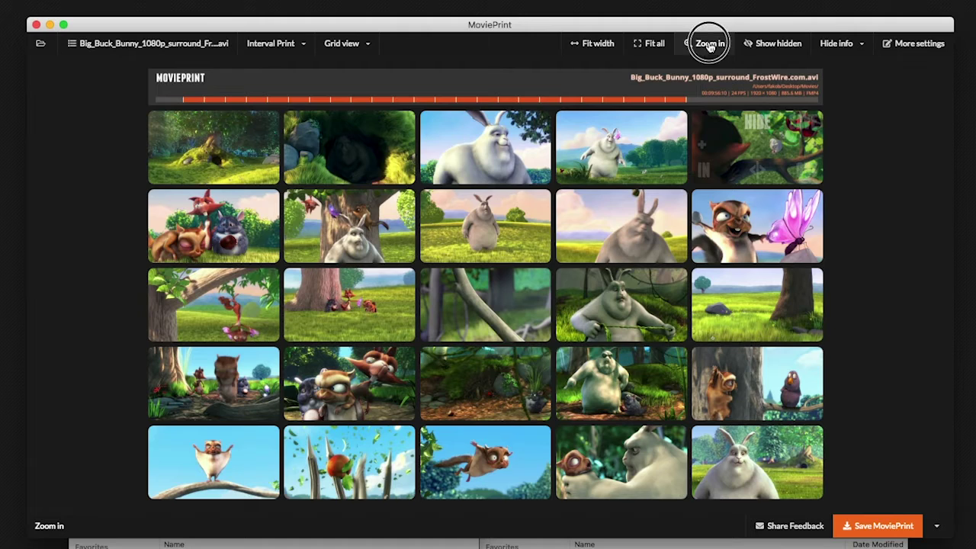
pyautogui.hscroll(5, 662, 234)
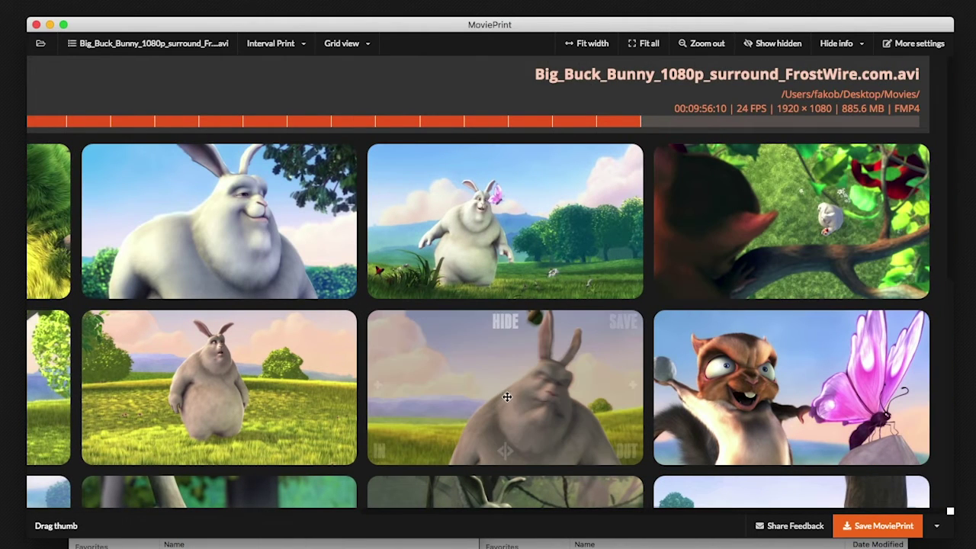
pyautogui.click(694, 44)
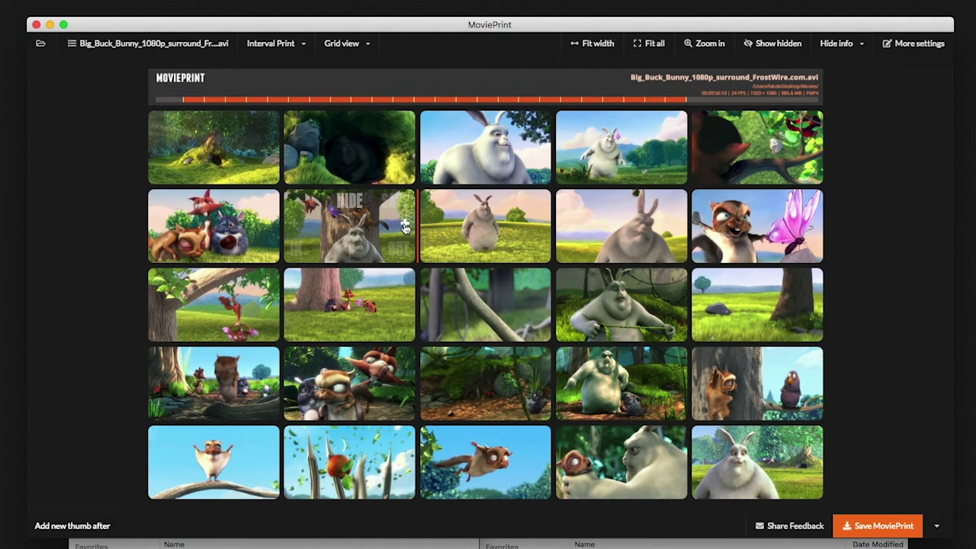
pyautogui.click(429, 226)
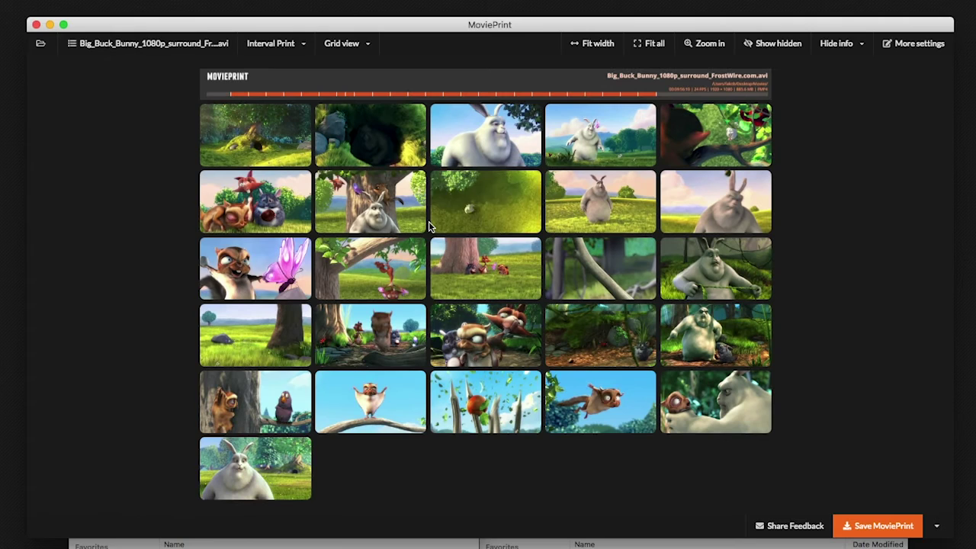
pyautogui.click(531, 268)
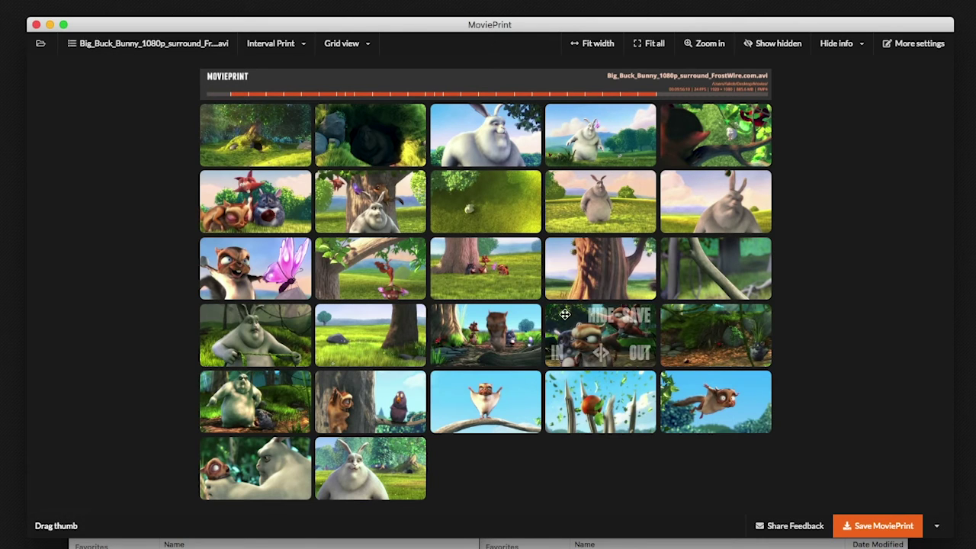
pyautogui.click(533, 336)
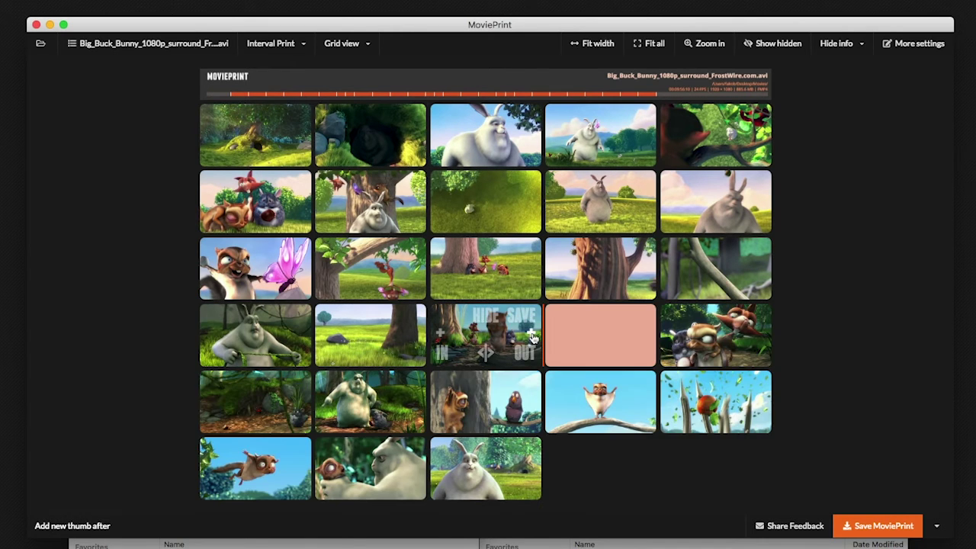
pyautogui.click(441, 338)
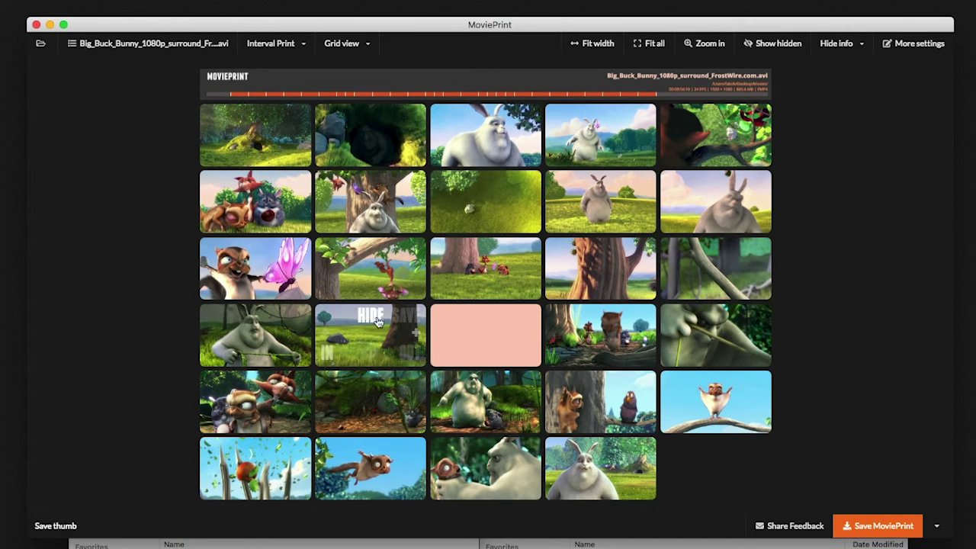
# Hide the pink placeholder and the tree thumbnail, then show hidden thumbnails dimmed
pyautogui.click(494, 320)
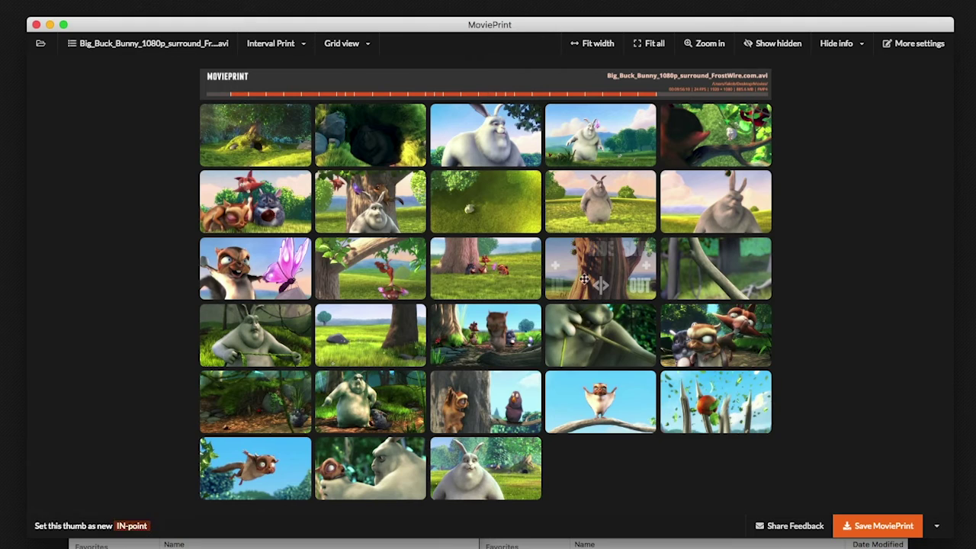
pyautogui.click(601, 252)
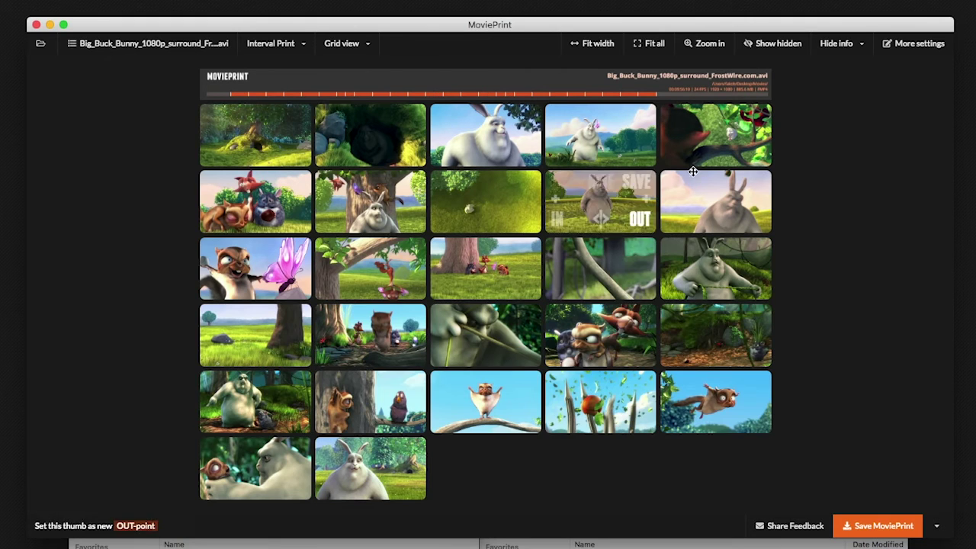
pyautogui.click(788, 47)
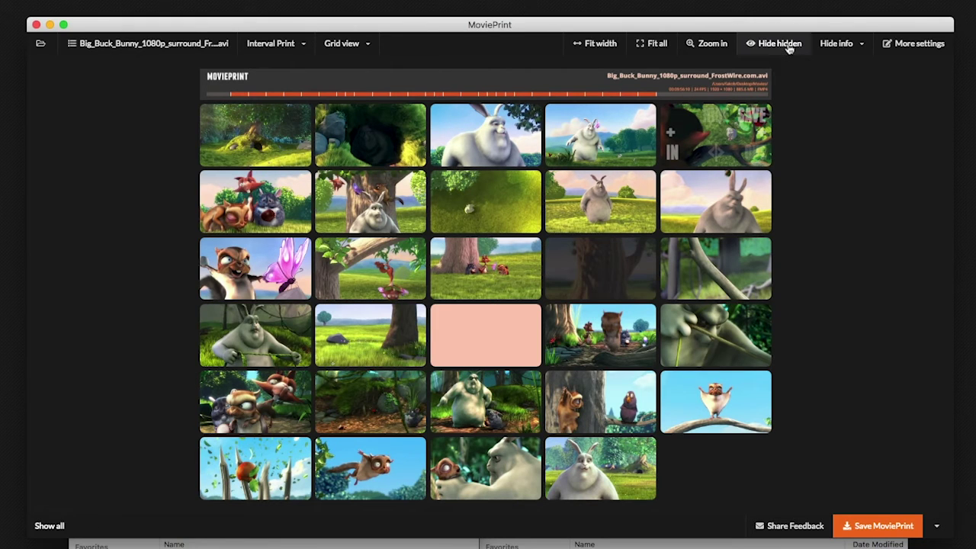
# Unhide the tree thumbnail, hide hidden thumbnails, and pick a new frame for the middle thumbnail
pyautogui.click(603, 254)
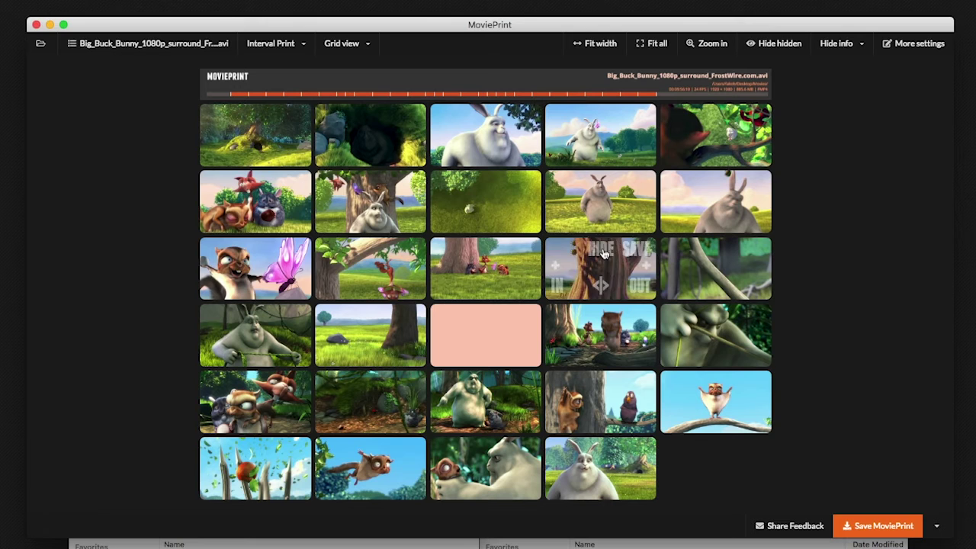
pyautogui.click(788, 46)
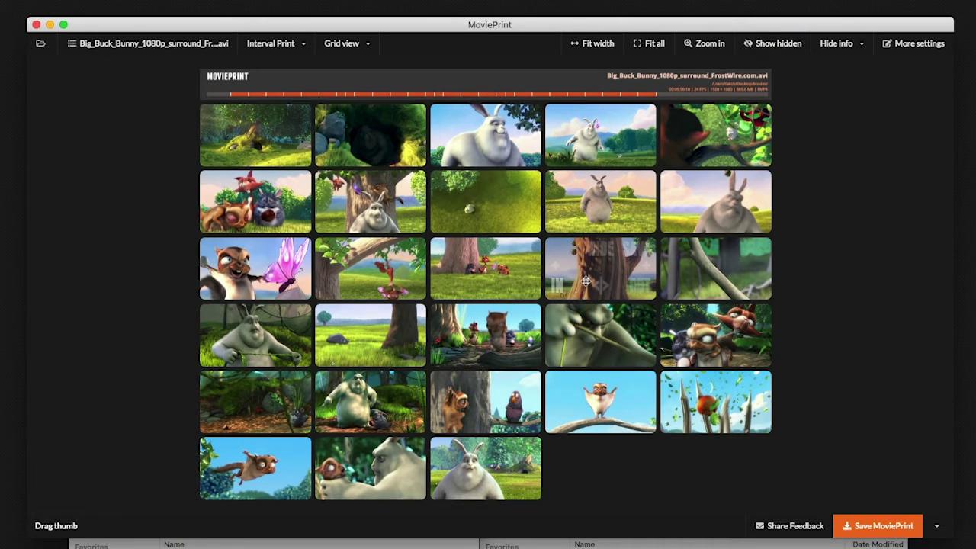
pyautogui.moveTo(486, 287)
pyautogui.mouseDown()
pyautogui.moveTo(361, 294)
pyautogui.moveTo(390, 294)
pyautogui.mouseUp()
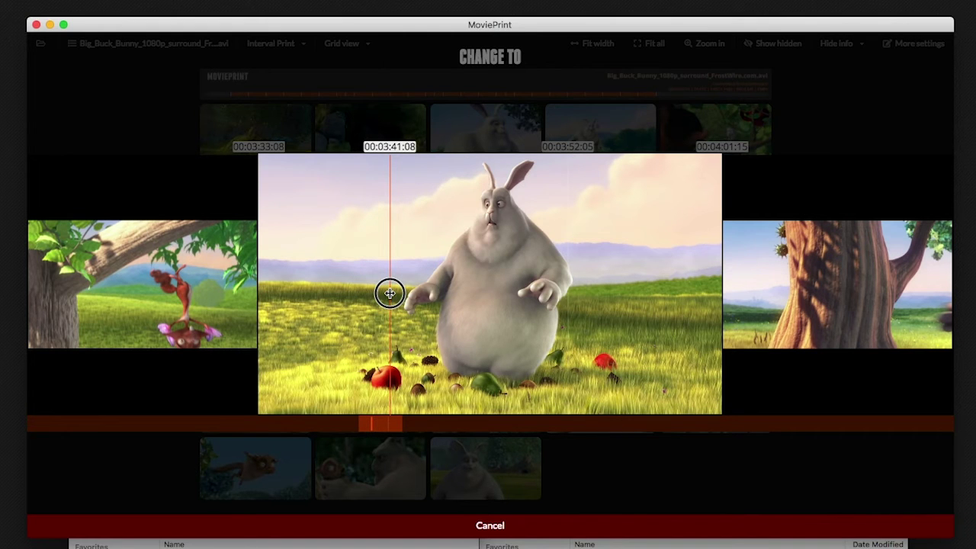
pyautogui.click(320, 295)
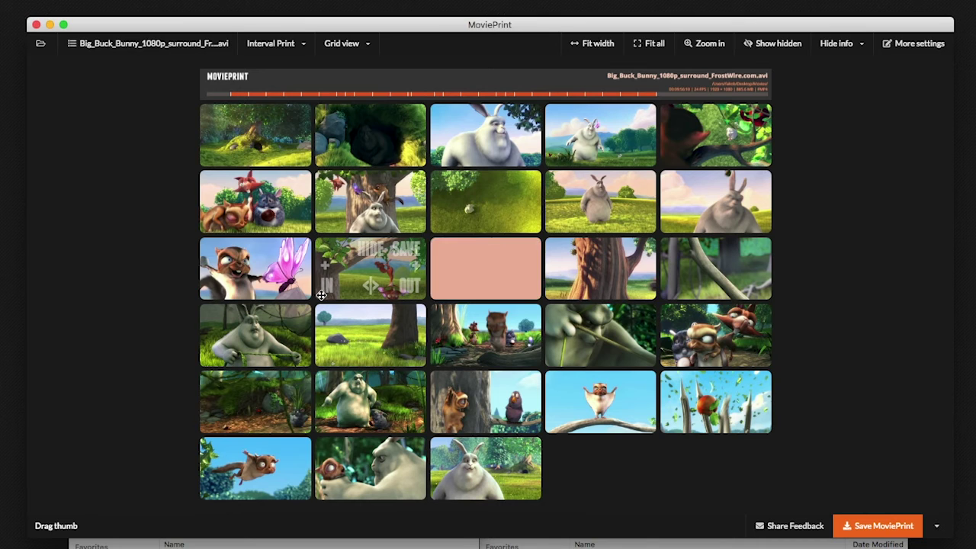
# Pick a new frame for another thumbnail and move the bird thumbnail to row two, column three
pyautogui.click(604, 288)
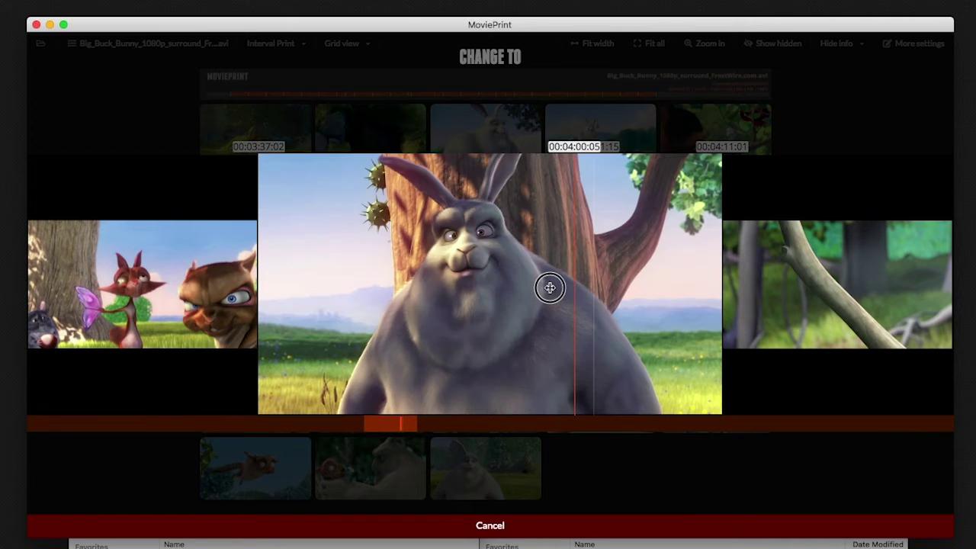
pyautogui.click(532, 525)
pyautogui.moveTo(601, 402)
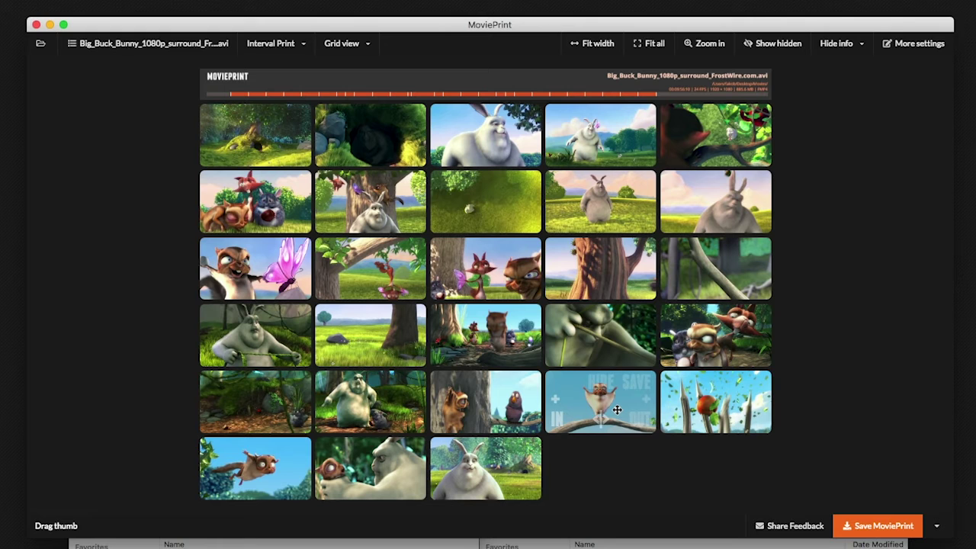
pyautogui.moveTo(599, 402); pyautogui.dragTo(596, 206)
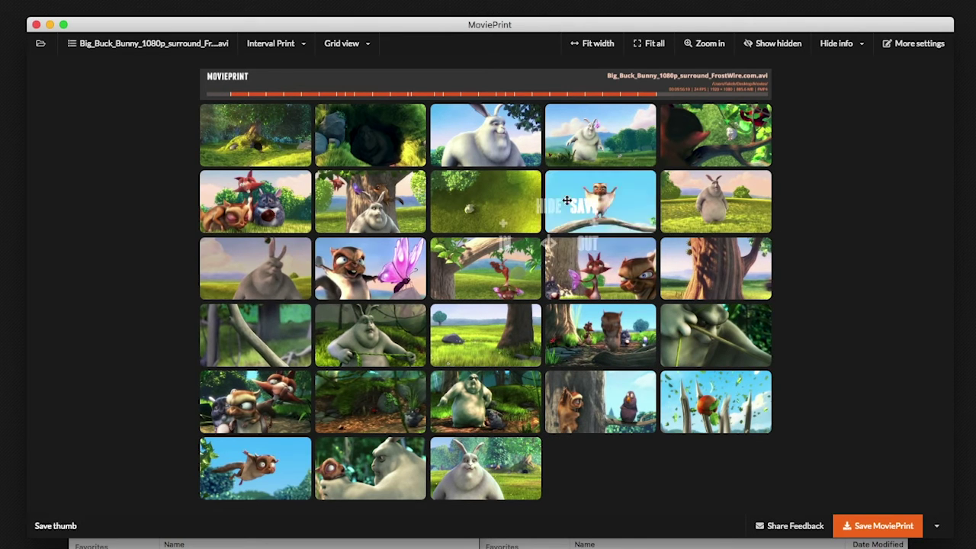
pyautogui.moveTo(488, 205)
pyautogui.mouseDown()
pyautogui.moveTo(640, 219)
pyautogui.moveTo(604, 203)
pyautogui.mouseUp()
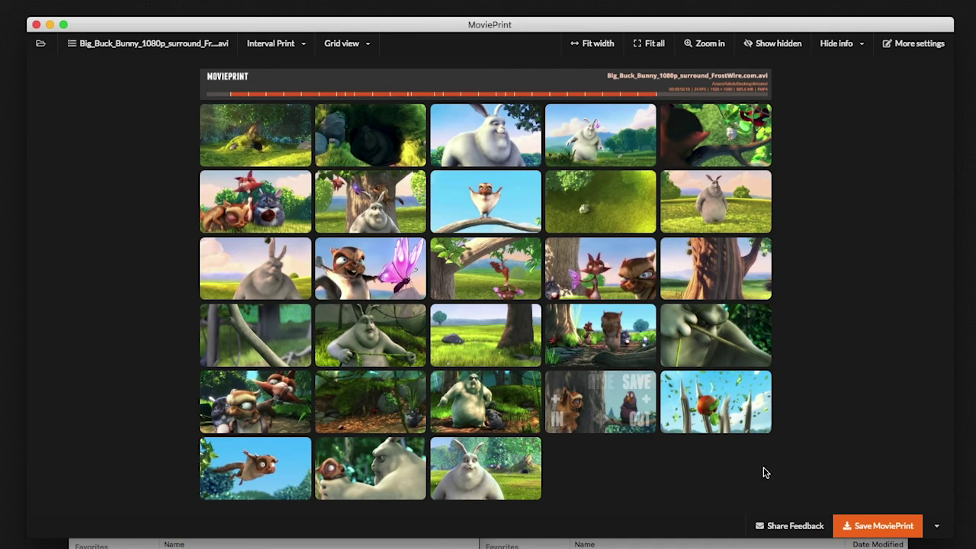
# Tighten thumbnail margins and turn off rounded corners and the header
pyautogui.click(919, 44)
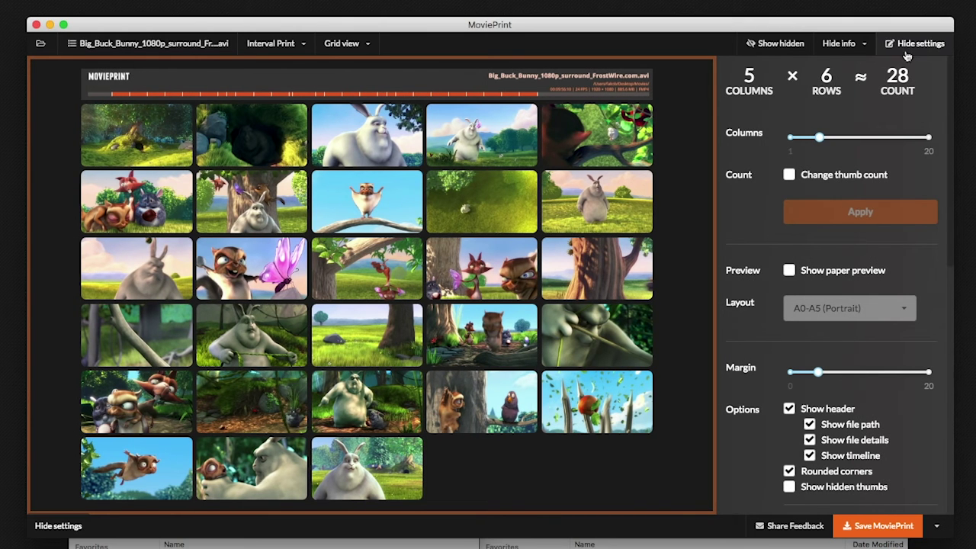
pyautogui.scroll(-3, 837, 274)
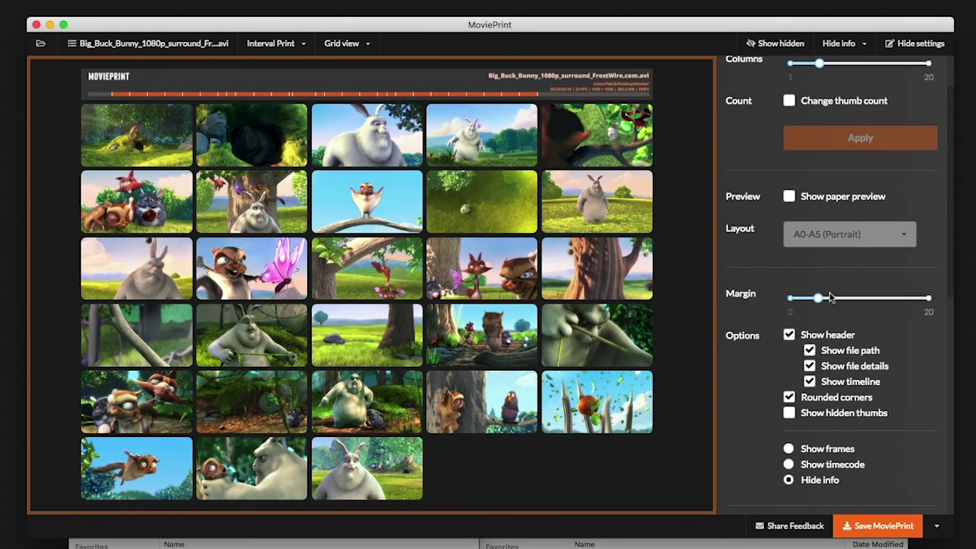
pyautogui.moveTo(819, 297)
pyautogui.mouseDown()
pyautogui.moveTo(847, 297)
pyautogui.moveTo(819, 298)
pyautogui.mouseUp()
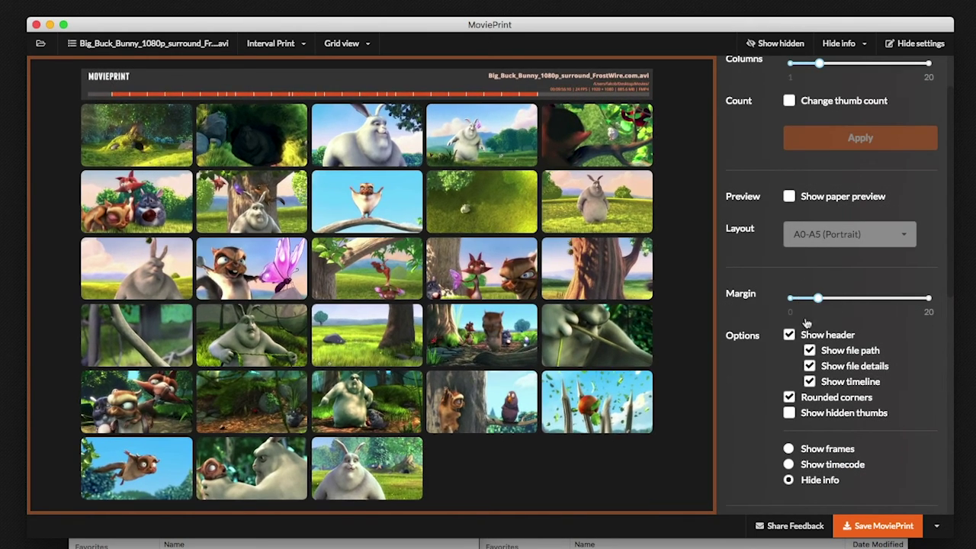
pyautogui.click(790, 398)
pyautogui.click(789, 336)
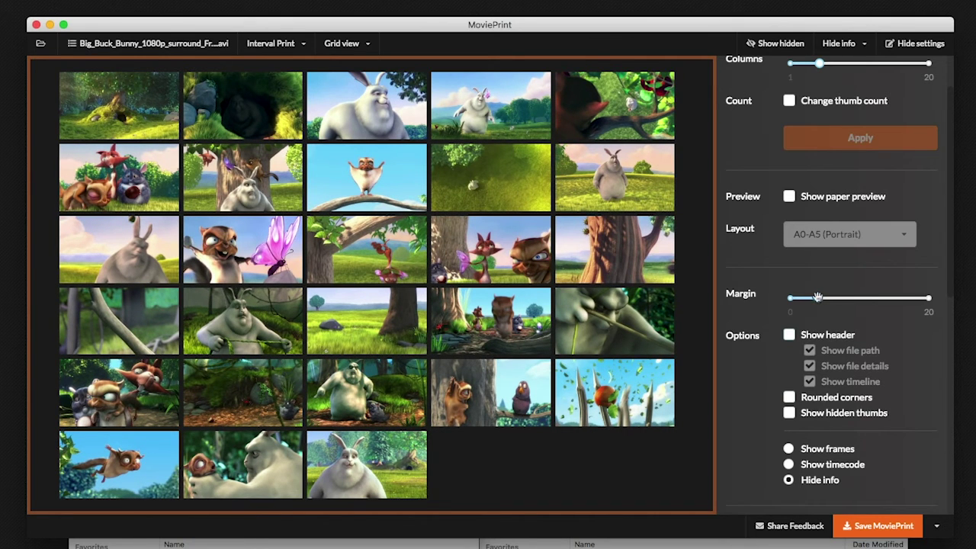
pyautogui.moveTo(818, 298); pyautogui.dragTo(805, 299)
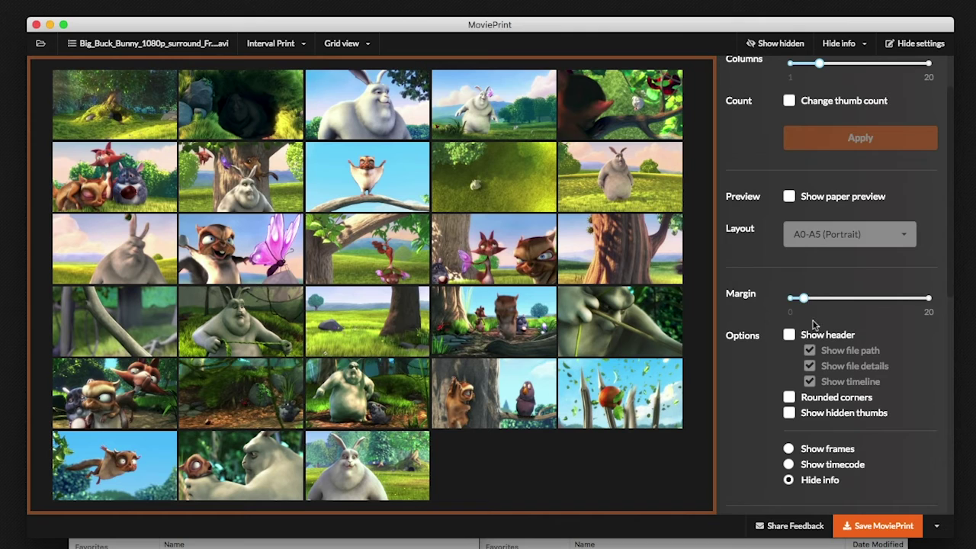
# Show timecodes on thumbnails, keep 2048px PNG output, and hide the settings
pyautogui.scroll(-5, 815, 325)
pyautogui.click(824, 252)
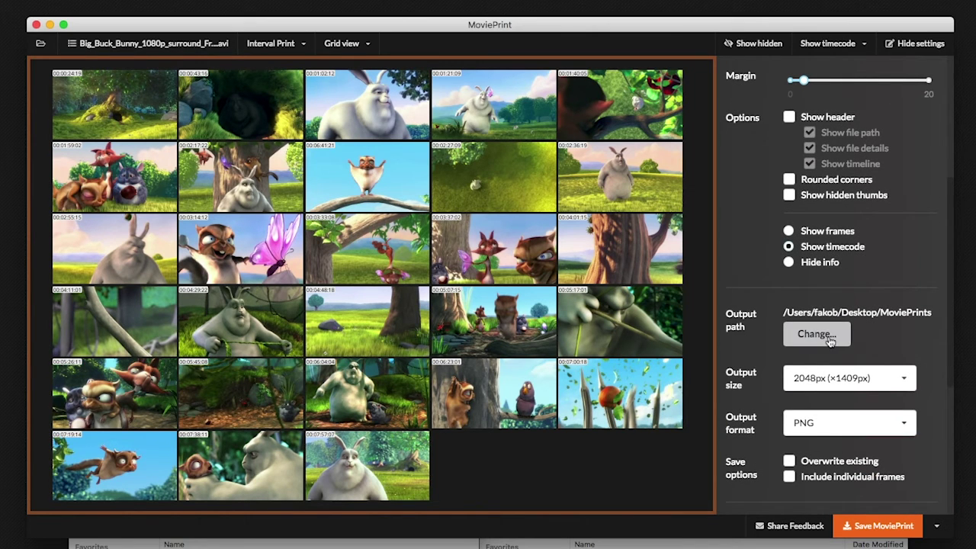
pyautogui.click(832, 379)
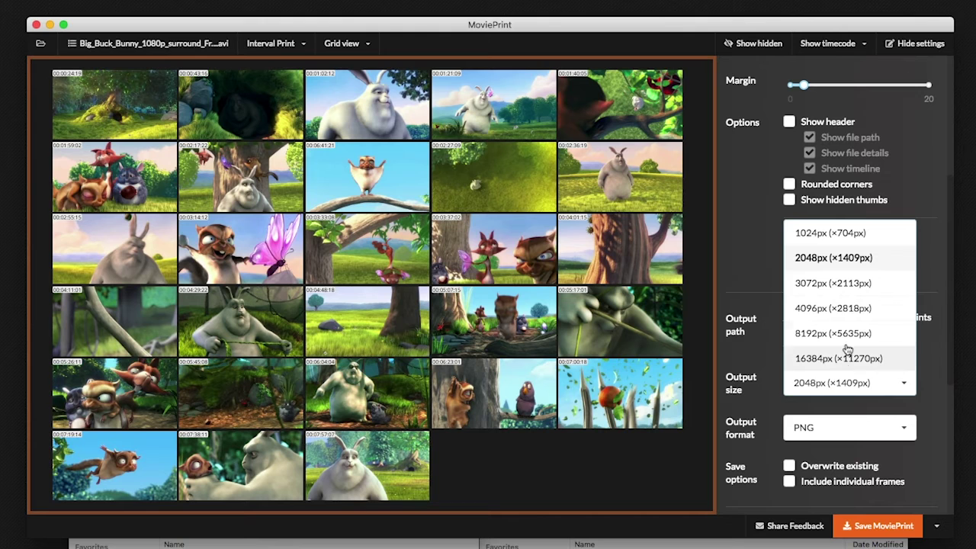
pyautogui.click(847, 260)
pyautogui.scroll(-4, 846, 260)
pyautogui.click(849, 251)
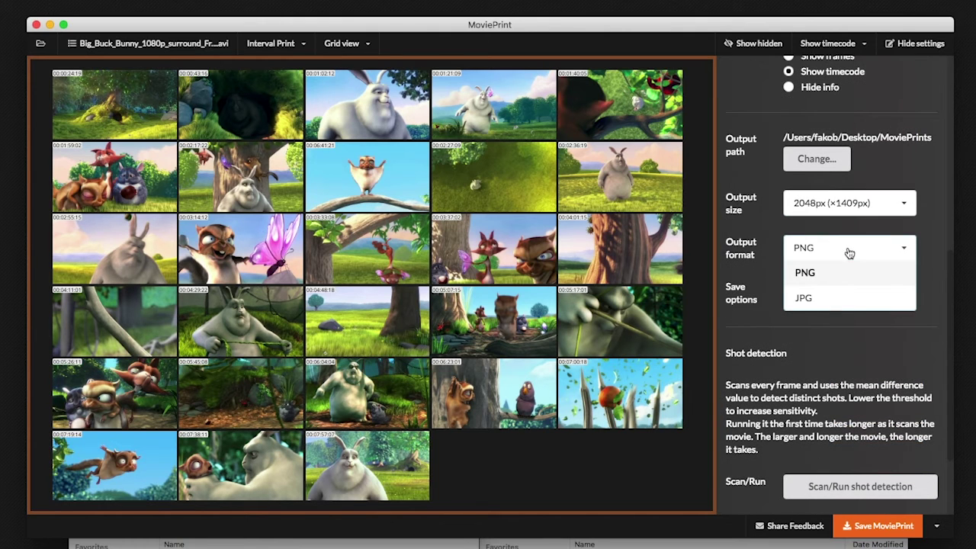
pyautogui.click(850, 272)
pyautogui.scroll(-2, 853, 296)
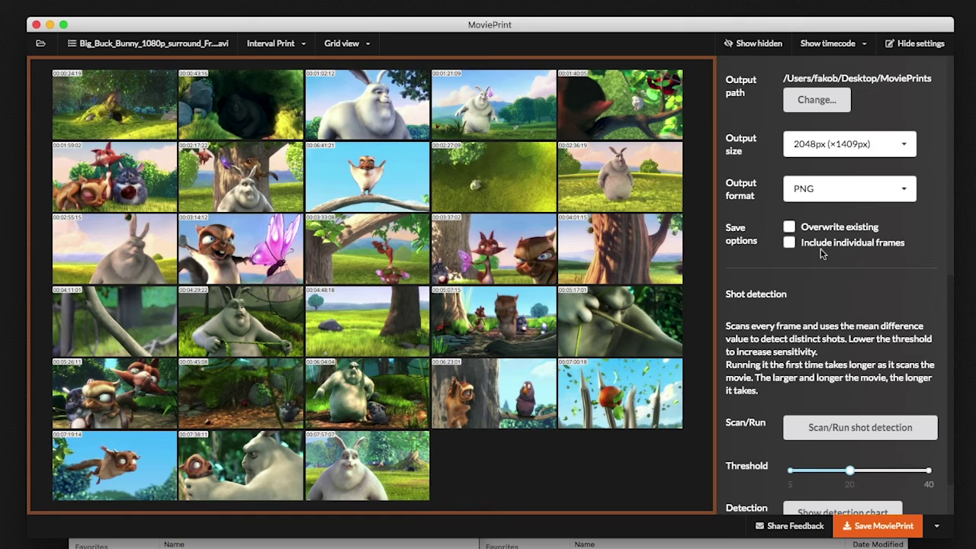
pyautogui.click(915, 43)
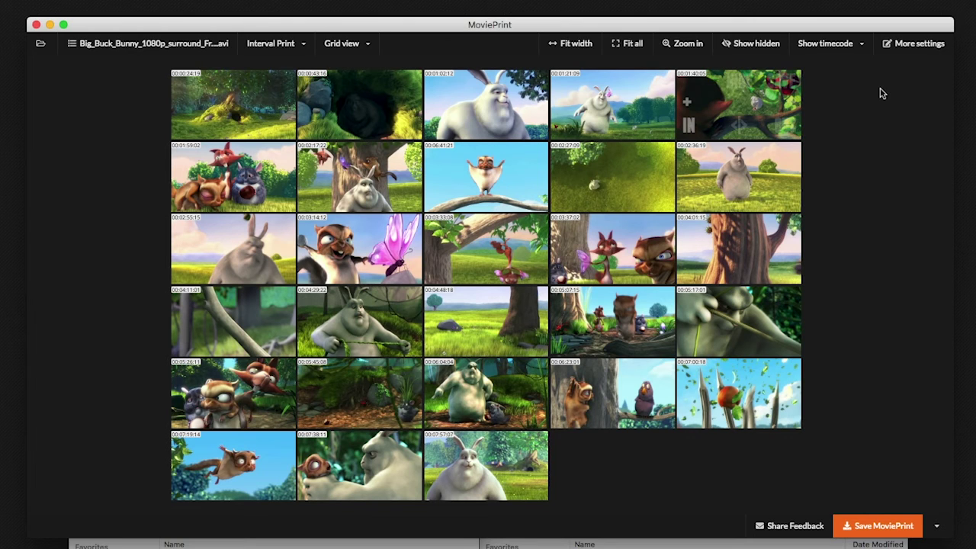
# Save the Big Buck Bunny MoviePrint, close its preview, and show the loaded-movies list
pyautogui.click(868, 526)
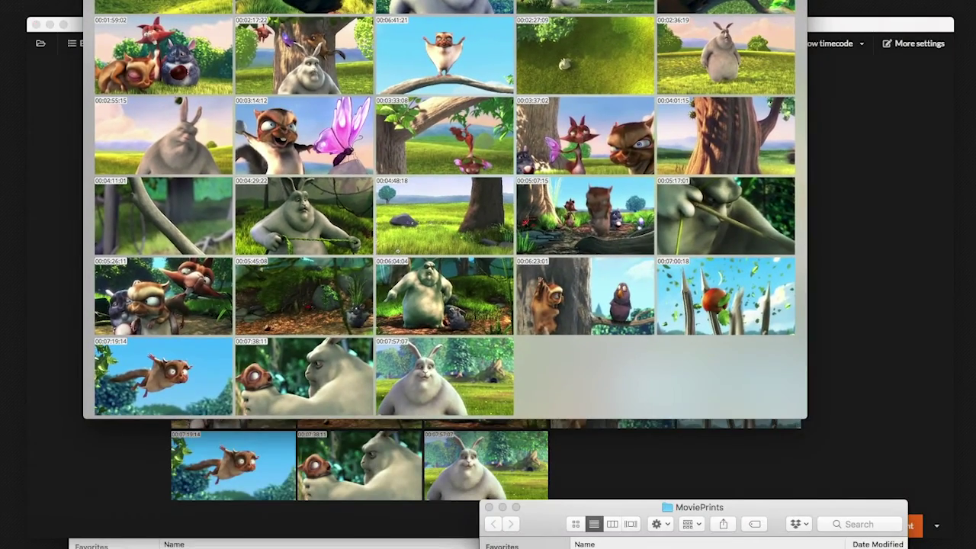
pyautogui.press('space')
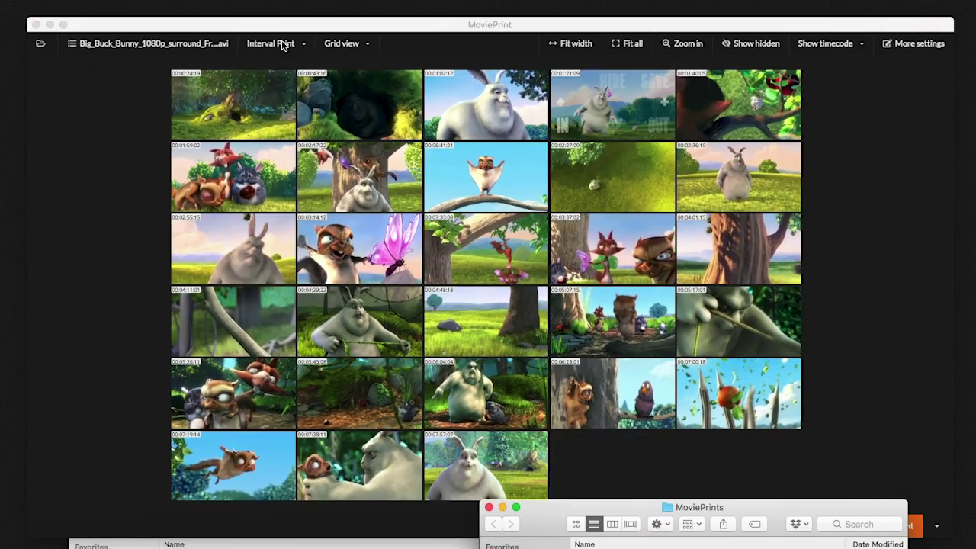
pyautogui.click(149, 45)
pyautogui.click(137, 44)
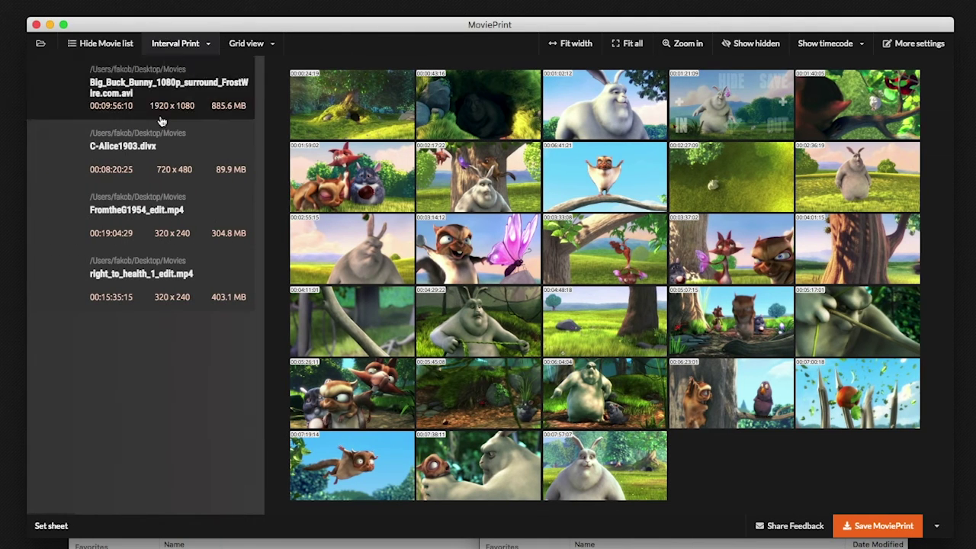
pyautogui.click(938, 527)
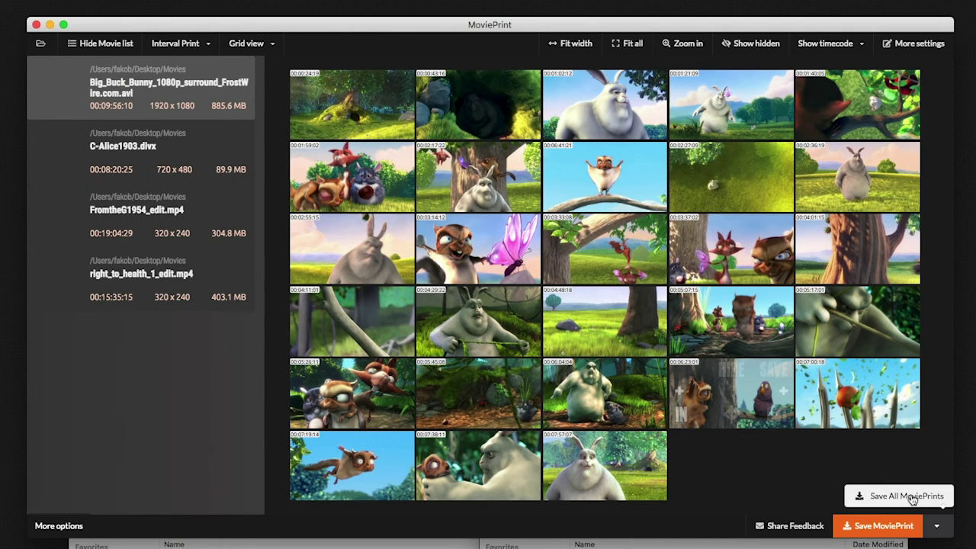
pyautogui.click(938, 526)
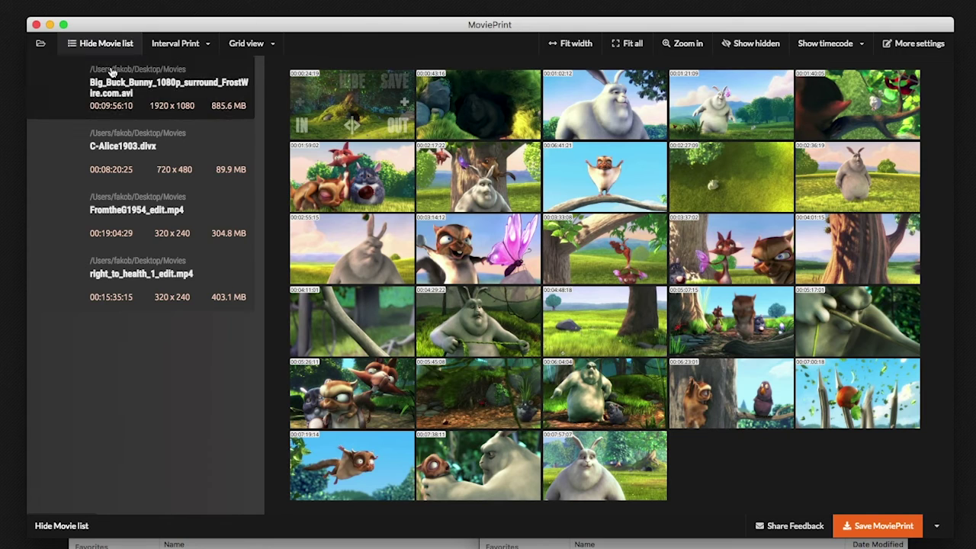
# Load right_to_health_1_edit.mp4, hide the movie list, and run shot detection on it
pyautogui.click(114, 271)
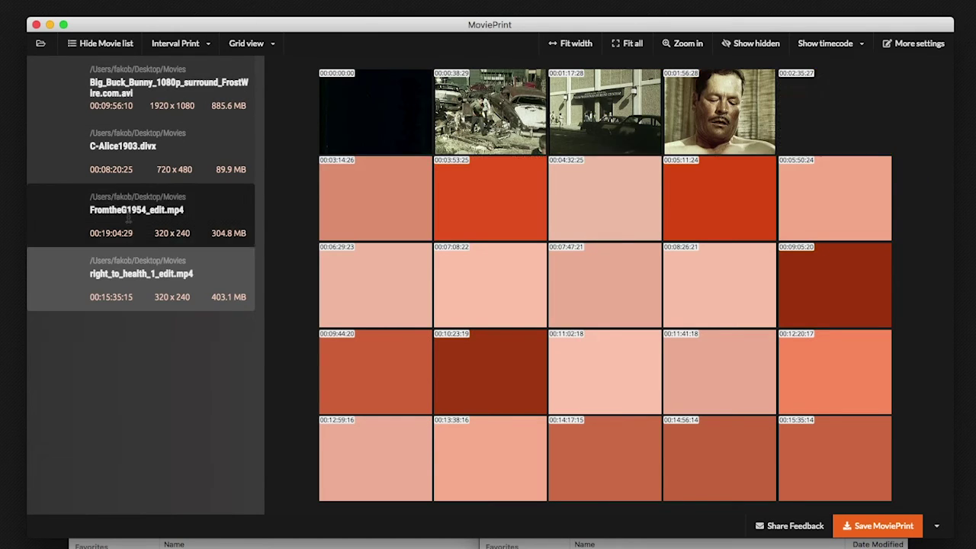
pyautogui.click(98, 44)
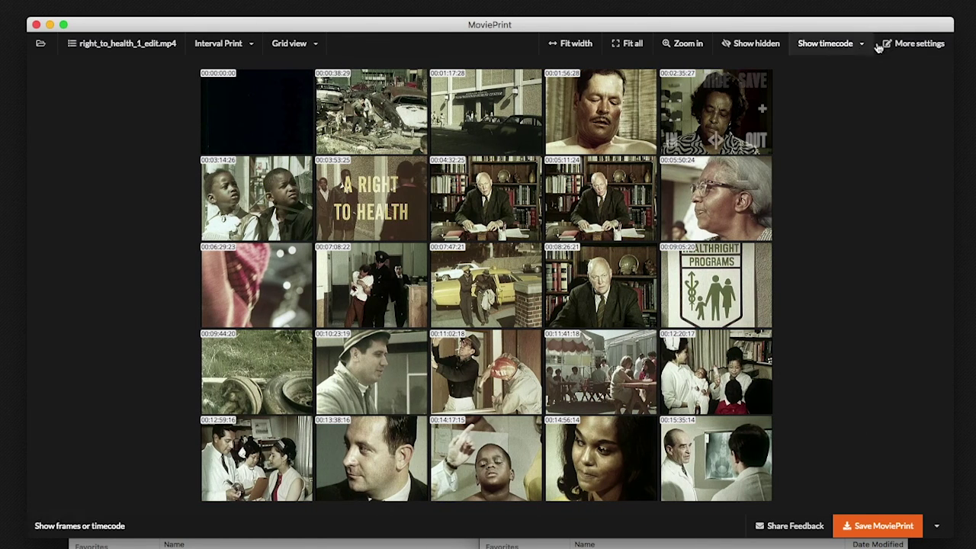
pyautogui.click(919, 43)
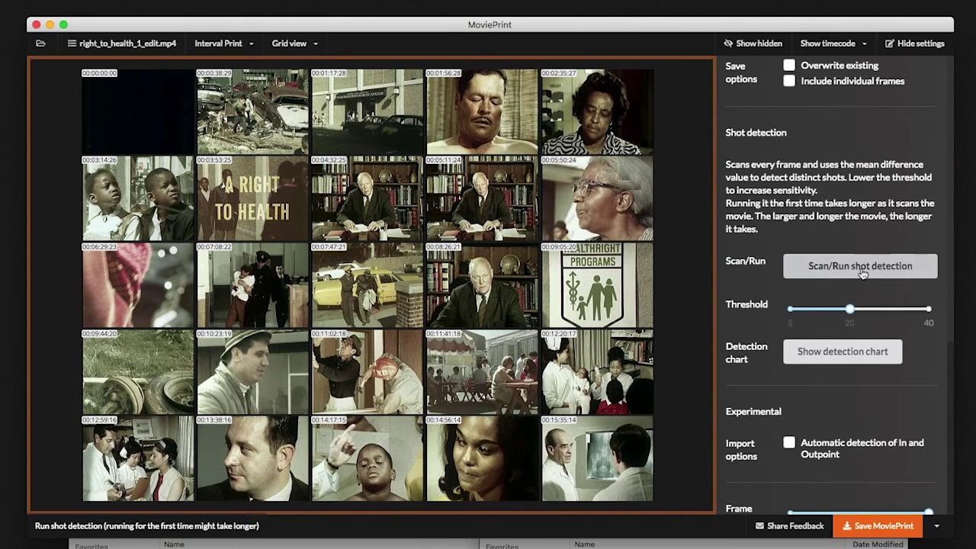
pyautogui.click(848, 273)
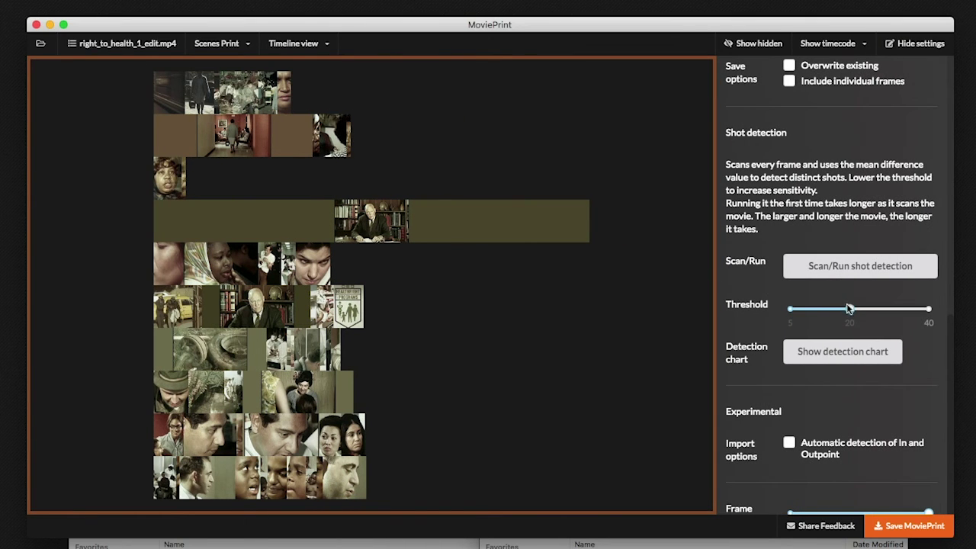
# Lower the shot-detection threshold and re-detect the movie into 92 shots
pyautogui.moveTo(849, 309); pyautogui.dragTo(803, 308)
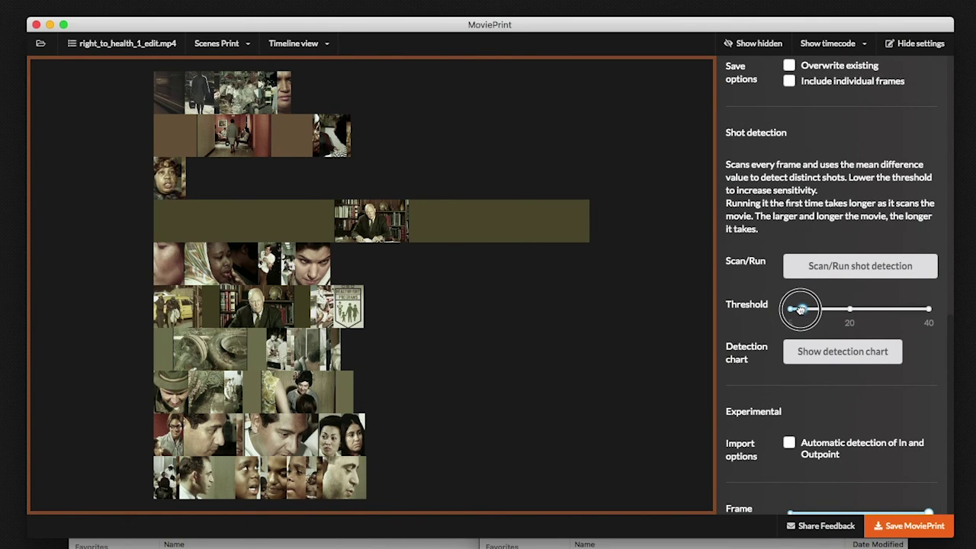
pyautogui.click(820, 267)
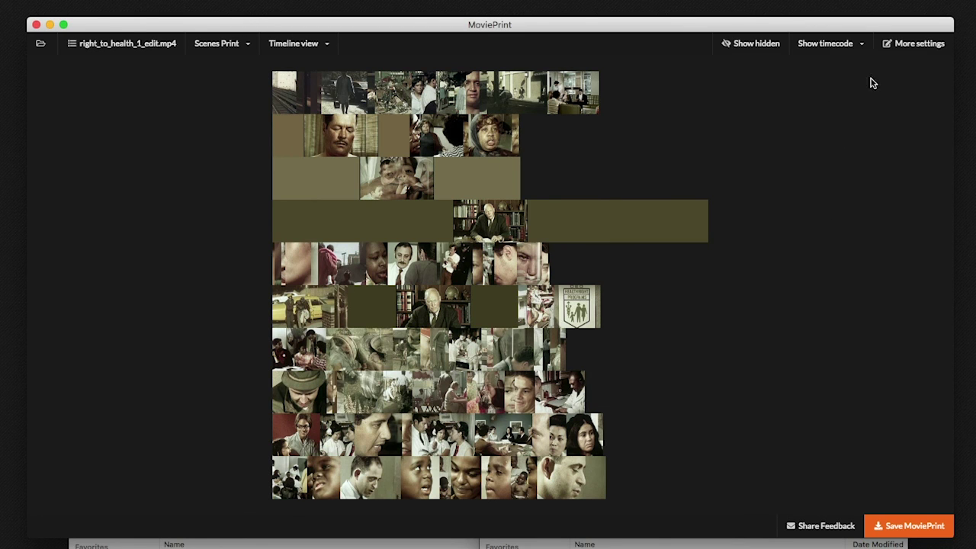
pyautogui.click(919, 44)
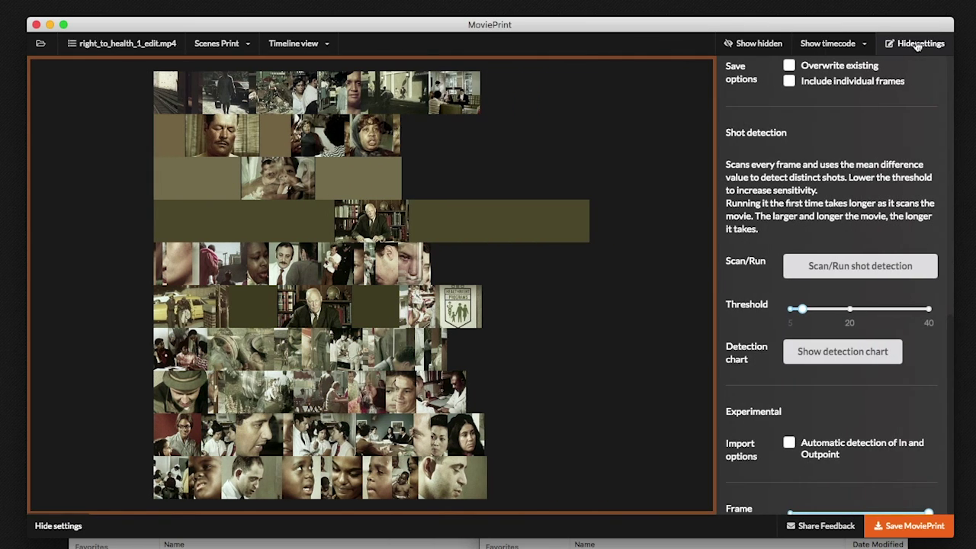
# Raise minutes per row for five rows, set margin to maximum 20, and save the MoviePrint
pyautogui.scroll(1, 897, 114)
pyautogui.scroll(7, 897, 114)
pyautogui.scroll(2, 897, 114)
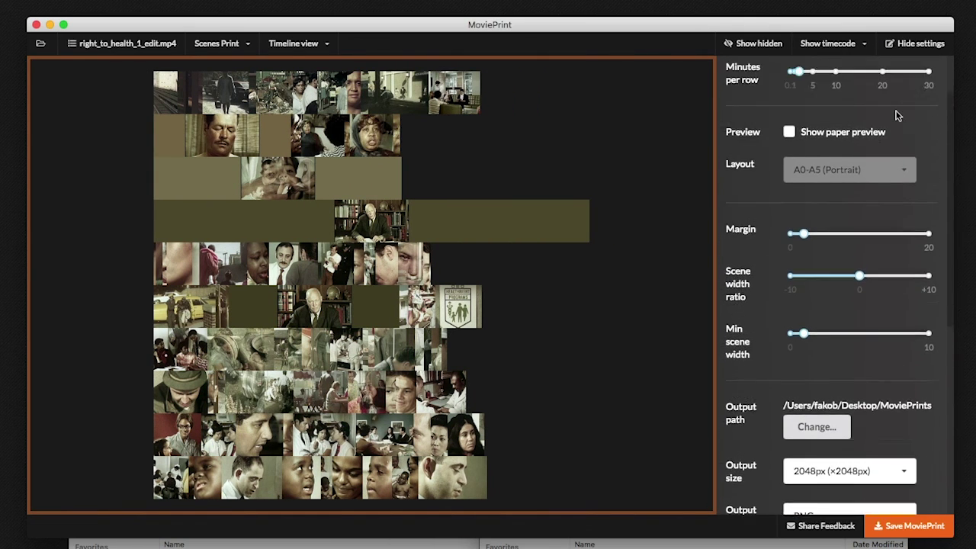
pyautogui.scroll(2, 897, 114)
pyautogui.moveTo(798, 135); pyautogui.dragTo(810, 136)
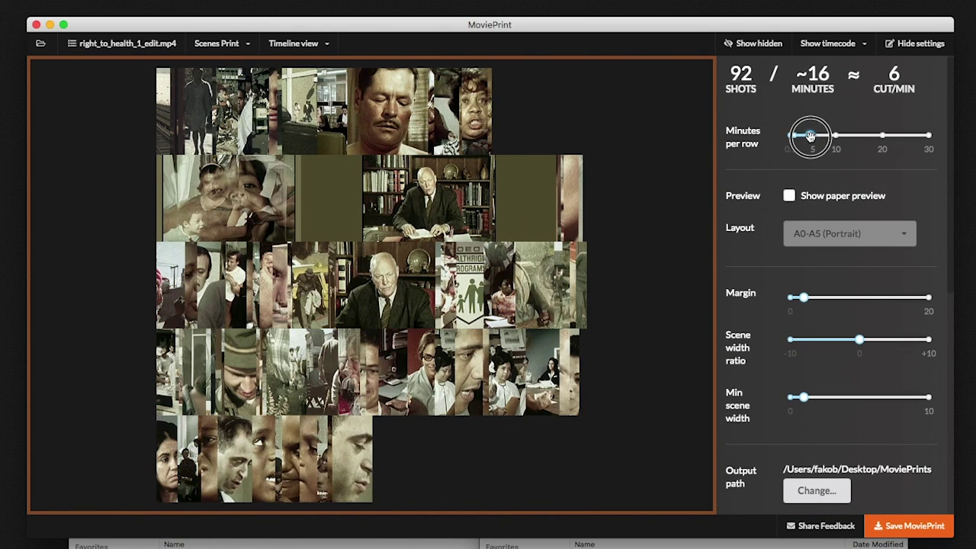
pyautogui.moveTo(805, 298); pyautogui.dragTo(928, 291)
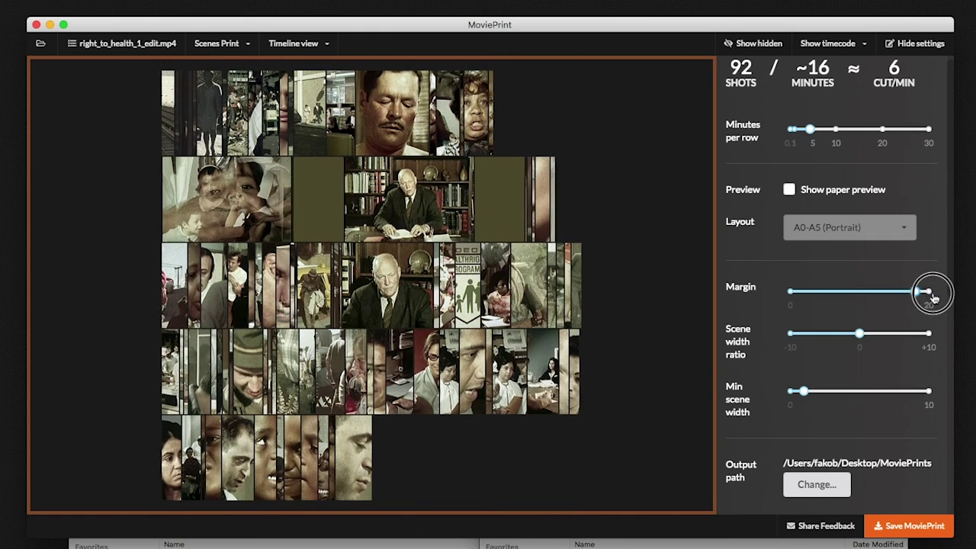
pyautogui.click(897, 528)
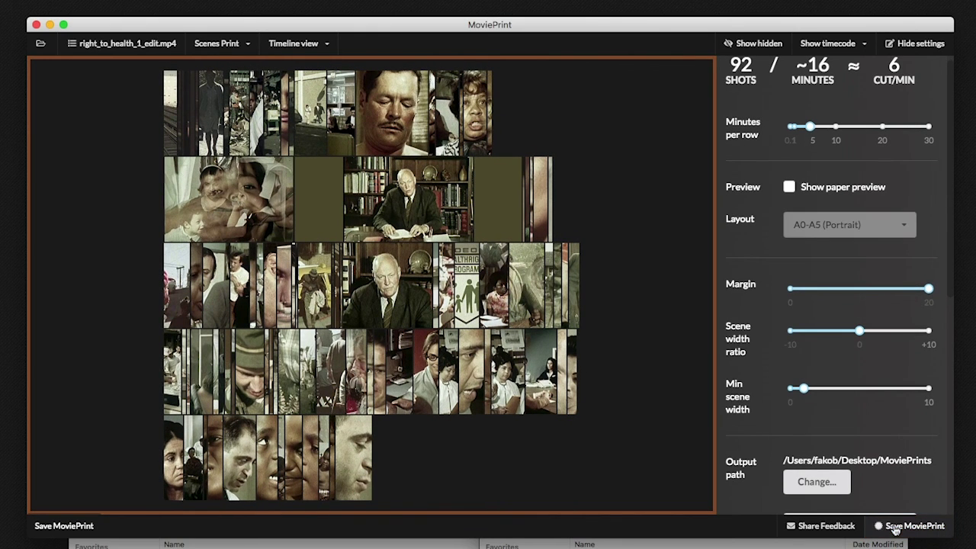